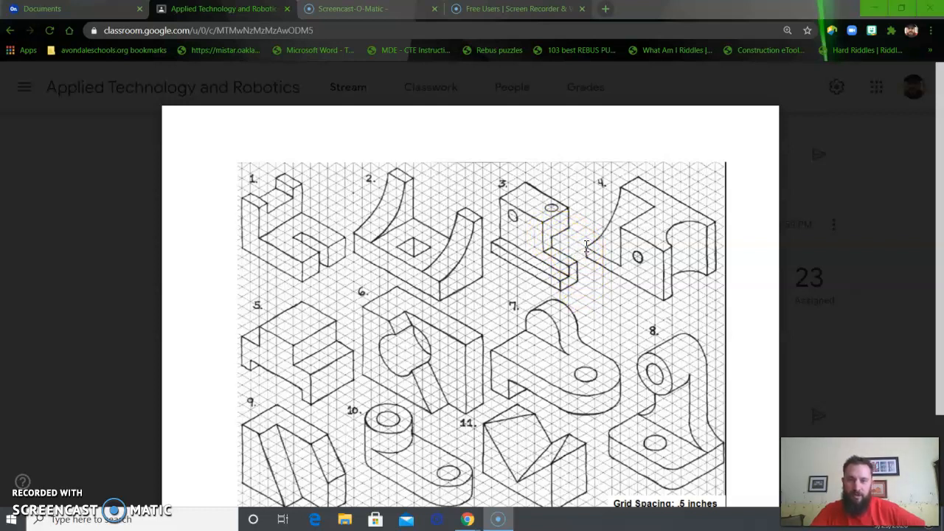
- Switch to Onshape and create a new document named "Iso 3"
{"action": "left_click", "coordinate": [37, 9]}
{"action": "left_click", "coordinate": [94, 108]}
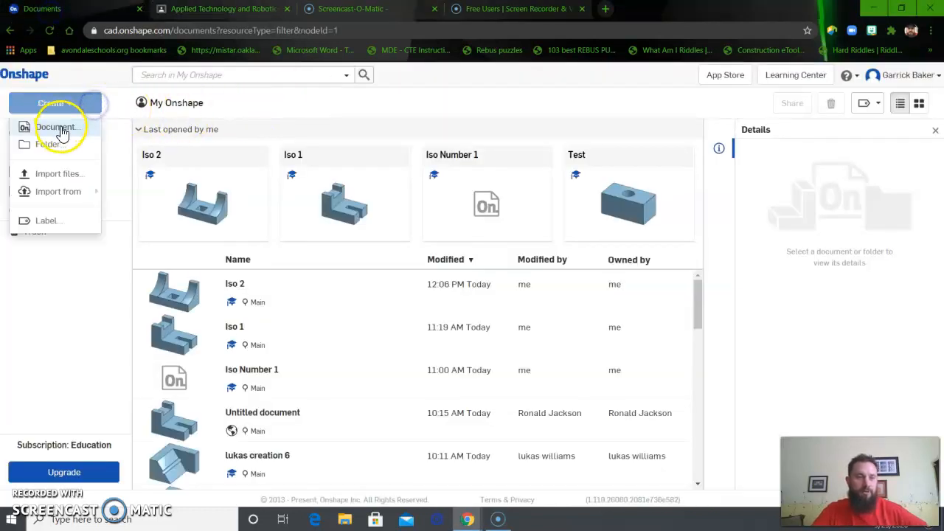
{"action": "left_click", "coordinate": [59, 123]}
{"action": "key", "text": "BackSpace"}
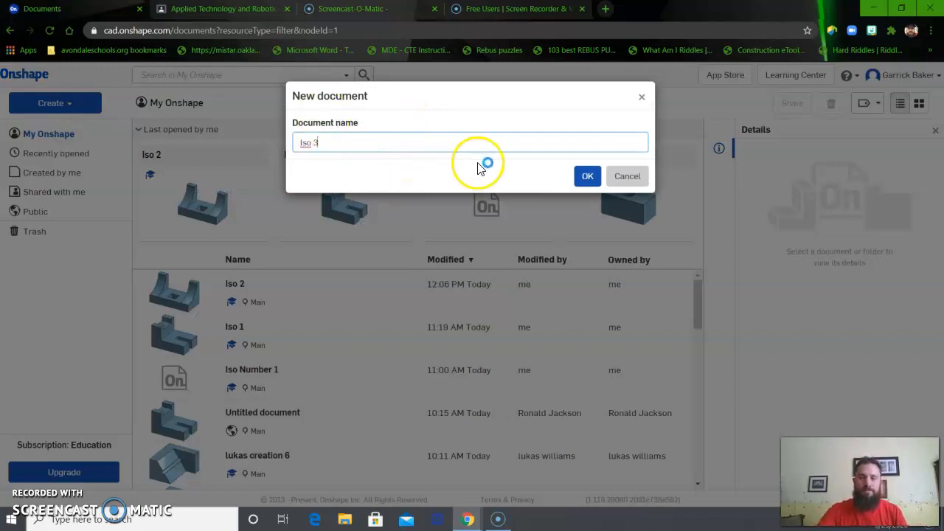
{"action": "left_click", "coordinate": [580, 176]}
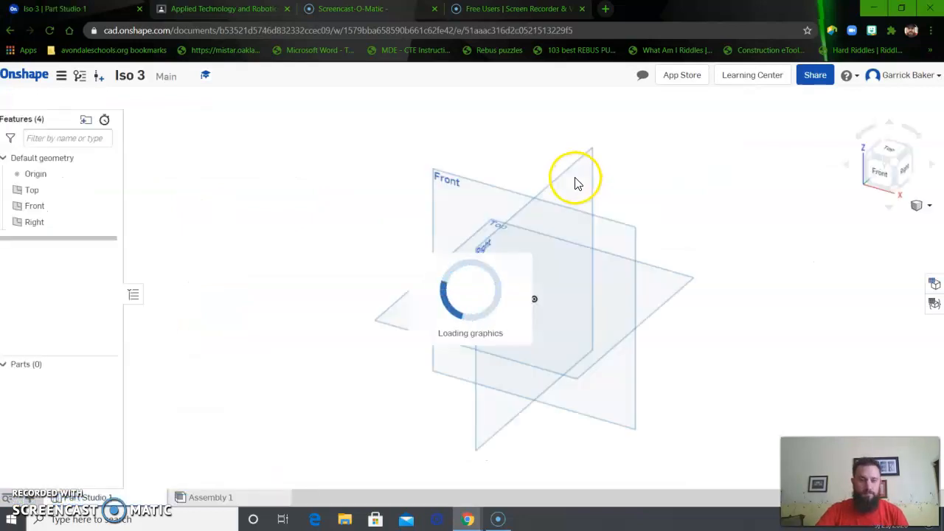
- Start a sketch on the Front plane and view it face-on
{"action": "left_click", "coordinate": [74, 99]}
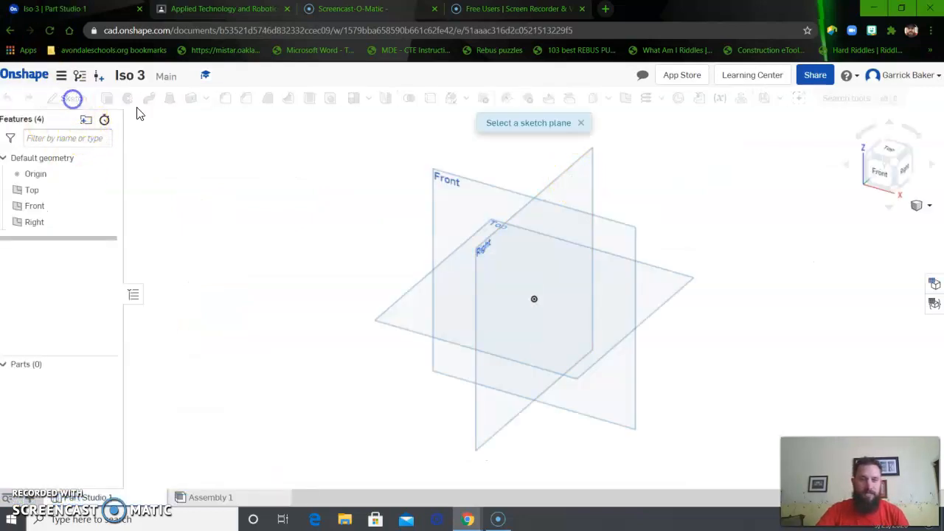
{"action": "left_click", "coordinate": [592, 218]}
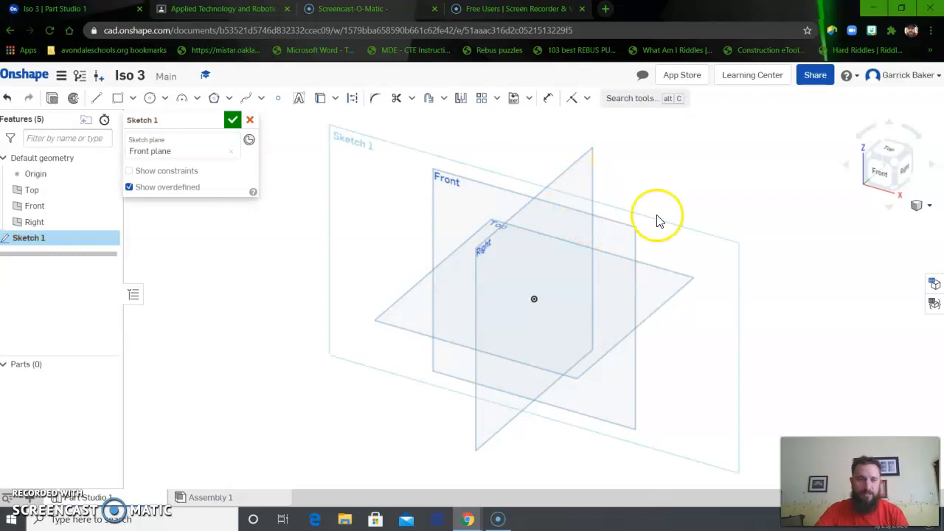
{"action": "left_click", "coordinate": [881, 171]}
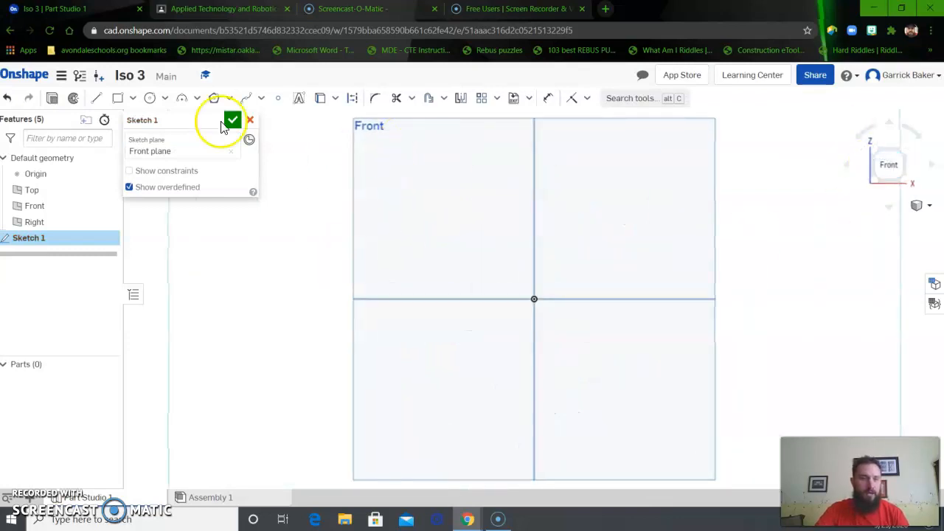
- Draw a 0.5 in vertical line downward and a 1 in horizontal line from its lower end for the profile's foot
{"action": "left_click", "coordinate": [96, 101]}
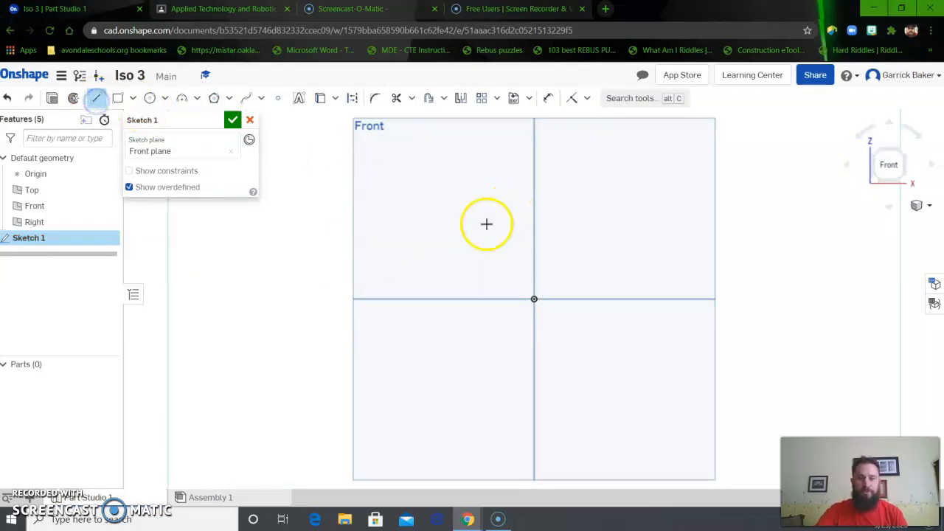
{"action": "left_click_drag", "start_coordinate": [385, 245], "coordinate": [381, 281]}
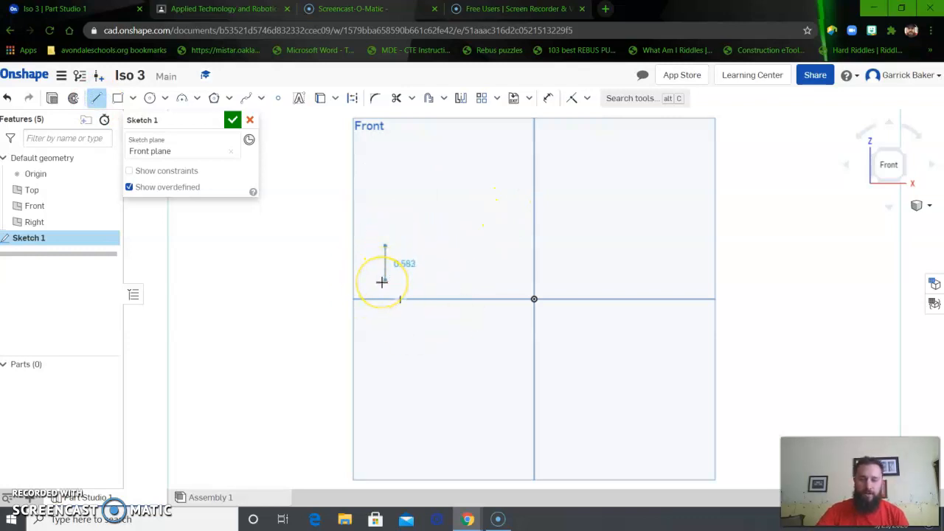
{"action": "left_click", "coordinate": [382, 283]}
{"action": "type", "text": ".5"}
{"action": "left_click_drag", "start_coordinate": [382, 281], "coordinate": [455, 281]}
{"action": "type", "text": "1"}
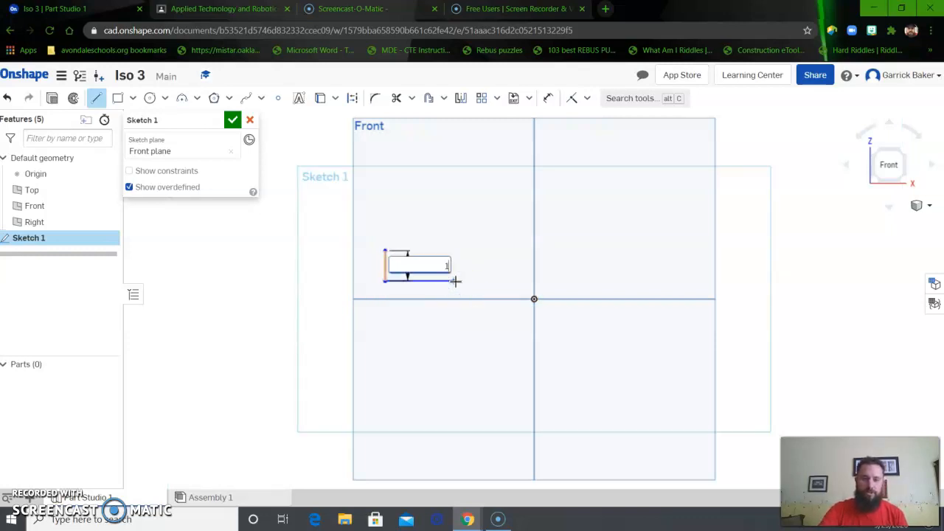
- Continue the profile with a 1.5 in line upward and a 1 in horizontal line outward, checking object 3 on the ISO Objects sheet
{"action": "left_click_drag", "start_coordinate": [447, 280], "coordinate": [444, 242]}
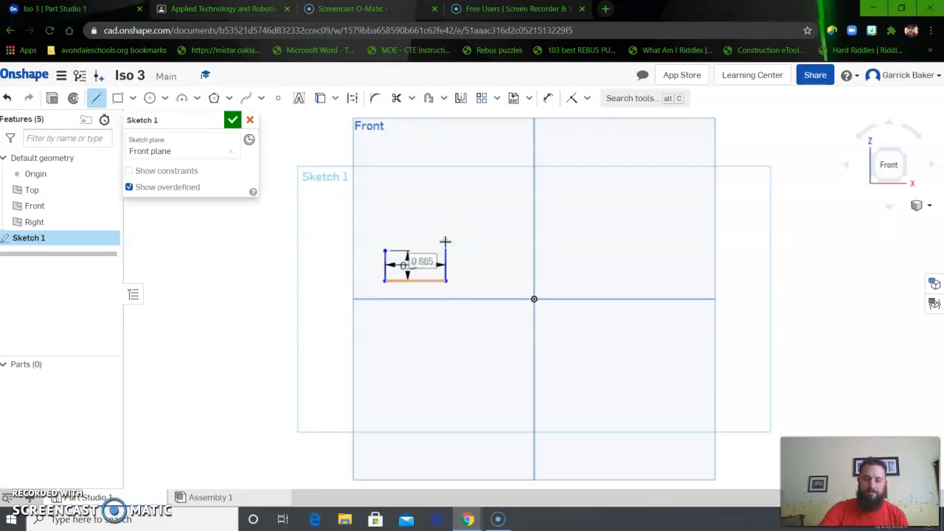
{"action": "left_click", "coordinate": [231, 15]}
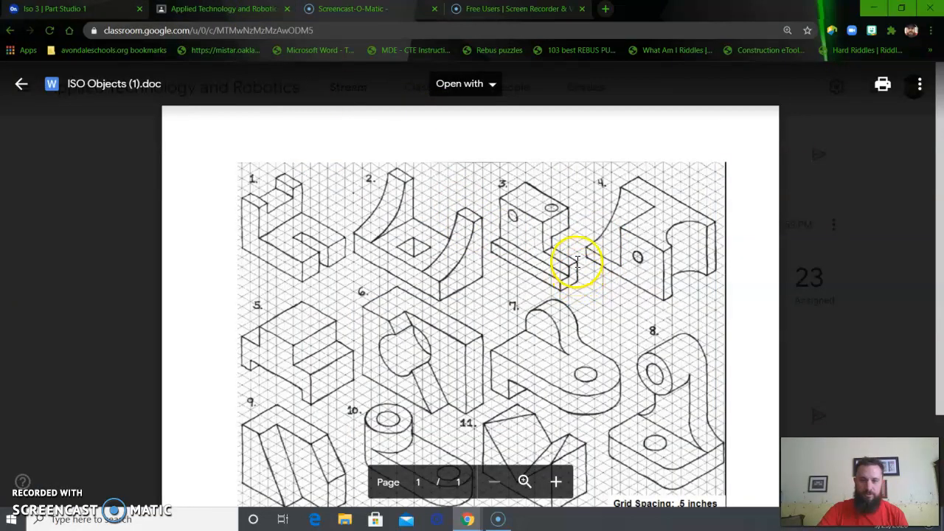
{"action": "left_click", "coordinate": [83, 13]}
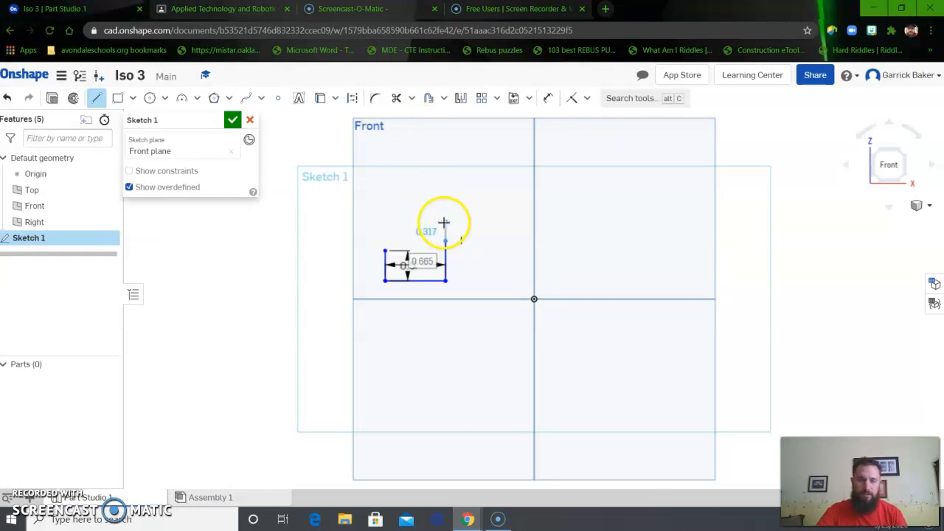
{"action": "left_click", "coordinate": [446, 190]}
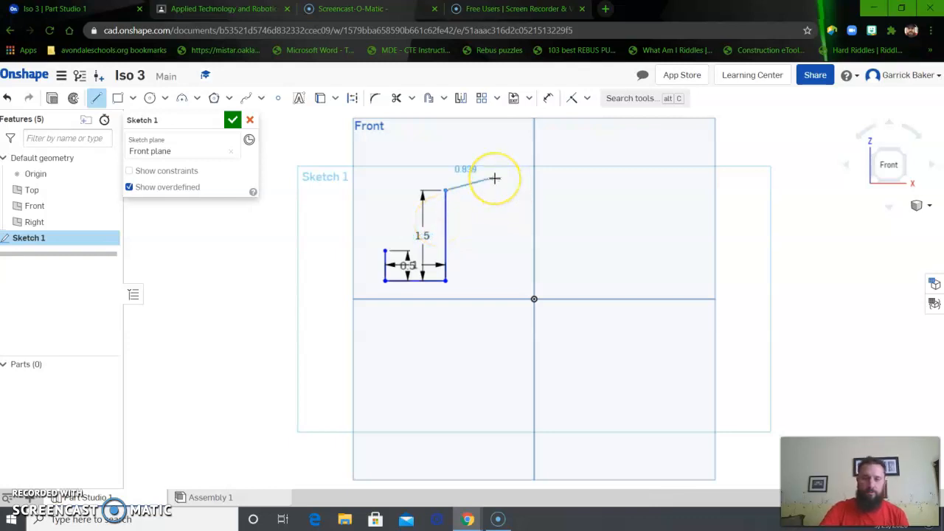
{"action": "type", "text": "1"}
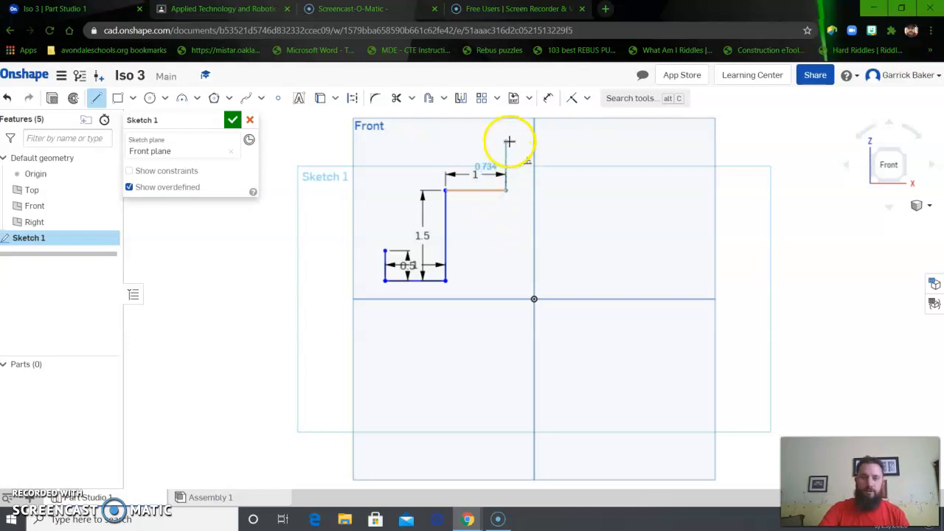
- Add the profile's 1 in vertical outer edge and 1.5 in horizontal top edge, following object 3 on the ISO Objects sheet
{"action": "left_click", "coordinate": [505, 135]}
{"action": "left_click", "coordinate": [230, 10]}
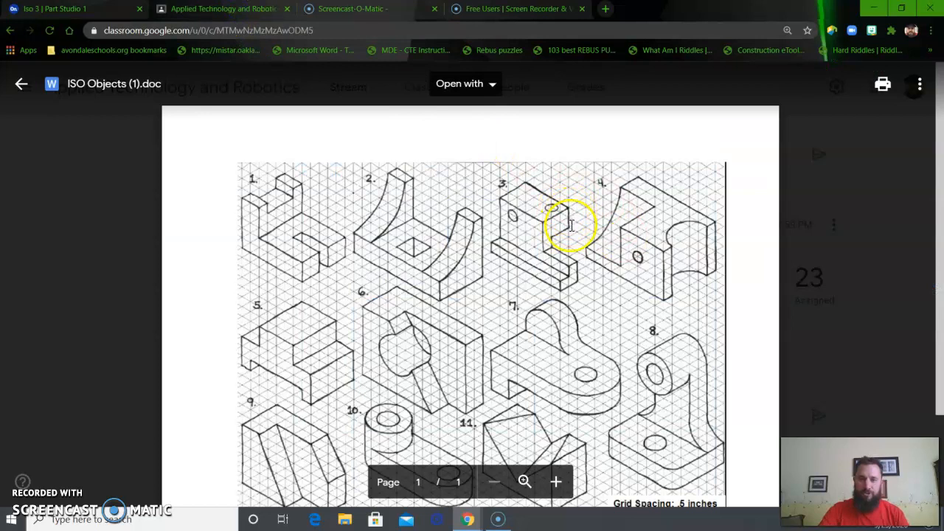
{"action": "left_click", "coordinate": [63, 9]}
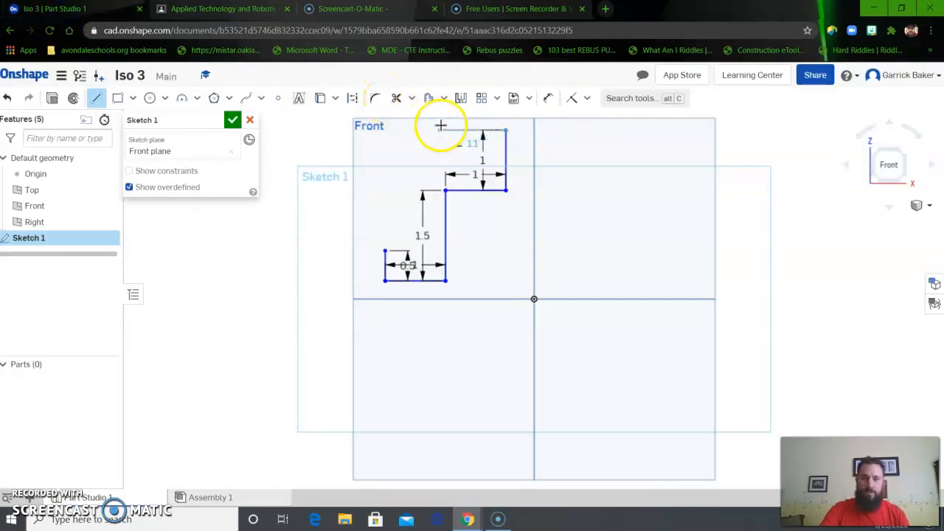
{"action": "left_click", "coordinate": [435, 131]}
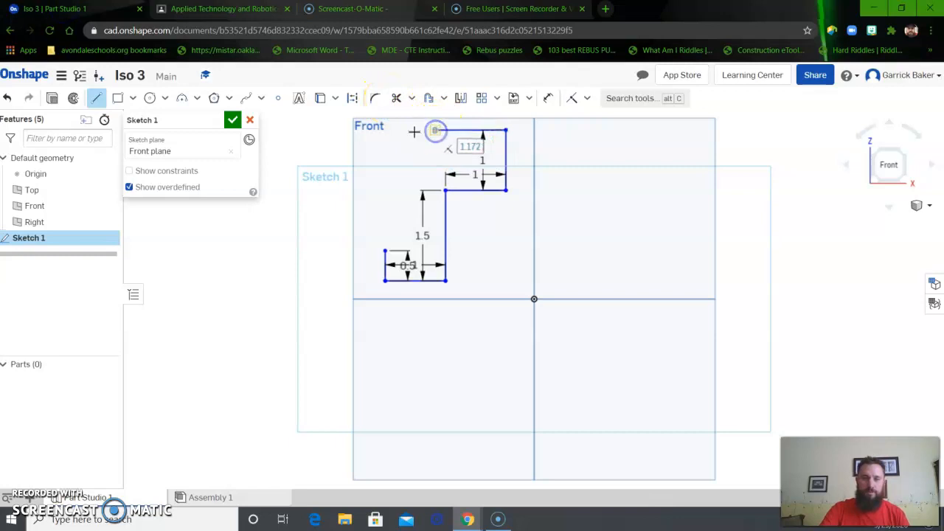
{"action": "left_click", "coordinate": [225, 8]}
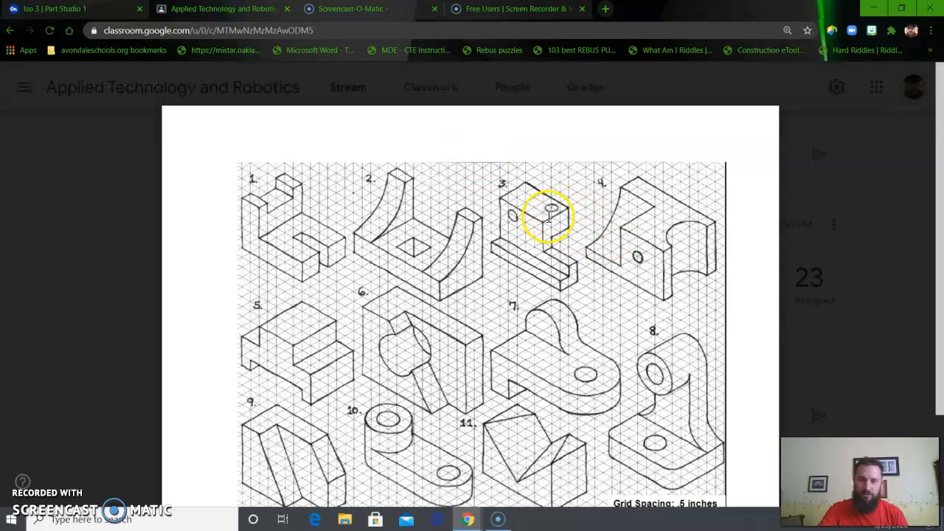
{"action": "left_click", "coordinate": [88, 10]}
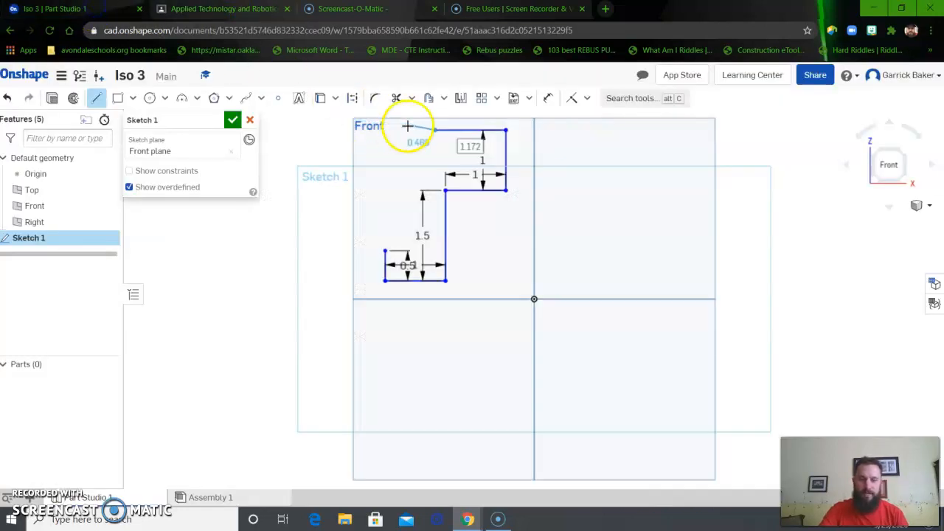
{"action": "type", "text": "1.5"}
{"action": "key", "text": "Return"}
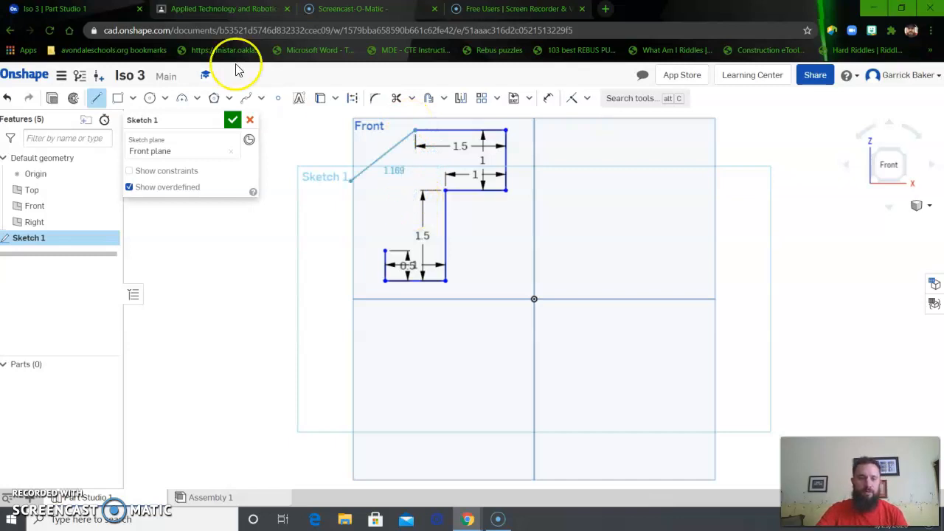
- Draw the 2 in vertical line down from the top edge and close the profile with a 0.5 in horizontal line to the starting point
{"action": "left_click", "coordinate": [193, 9]}
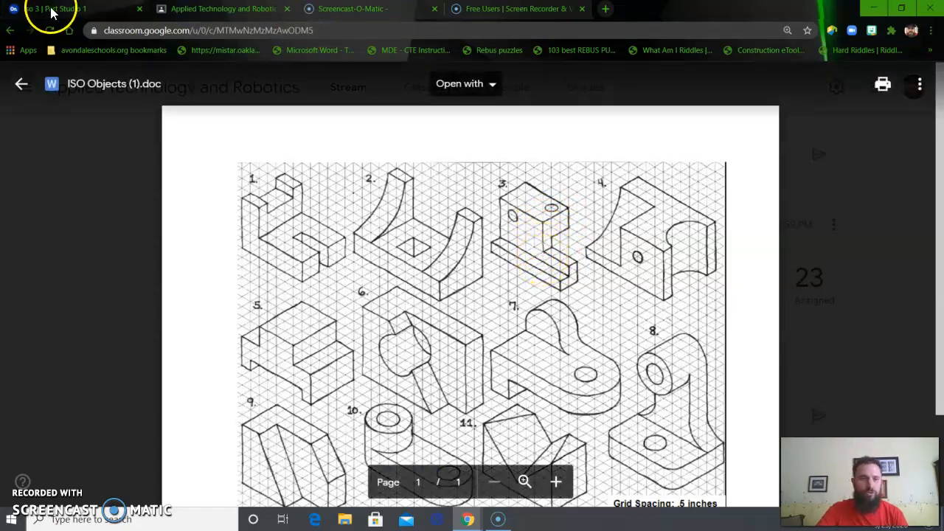
{"action": "left_click", "coordinate": [28, 10]}
{"action": "left_click", "coordinate": [416, 220]}
{"action": "type", "text": "2"}
{"action": "left_click", "coordinate": [418, 253]}
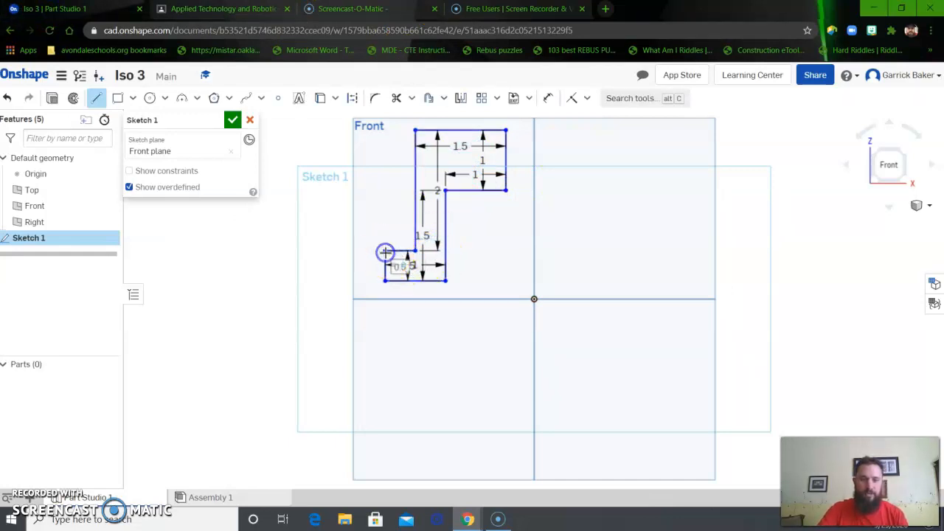
{"action": "left_click", "coordinate": [384, 252]}
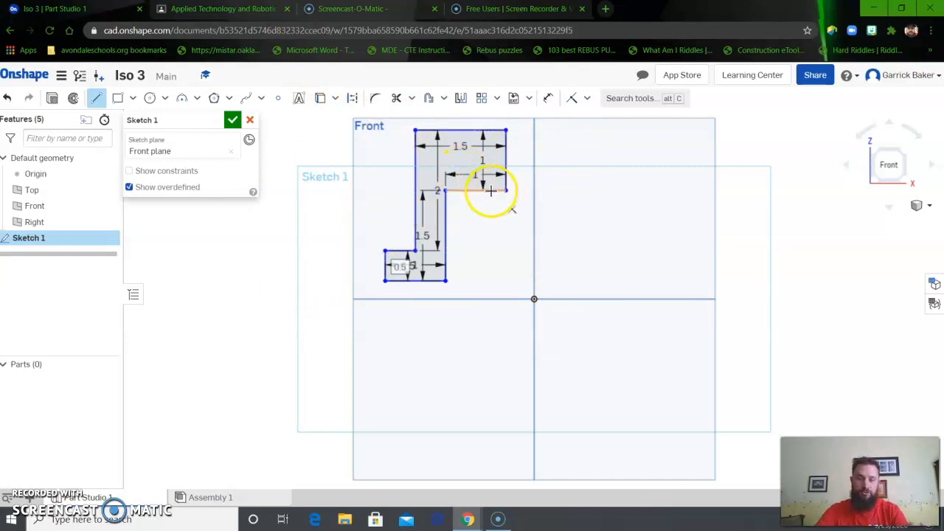
- Check object 3's length on the ISO Objects sheet and extrude the closed profile as a new solid to a 4 in blind depth
{"action": "left_click", "coordinate": [198, 11]}
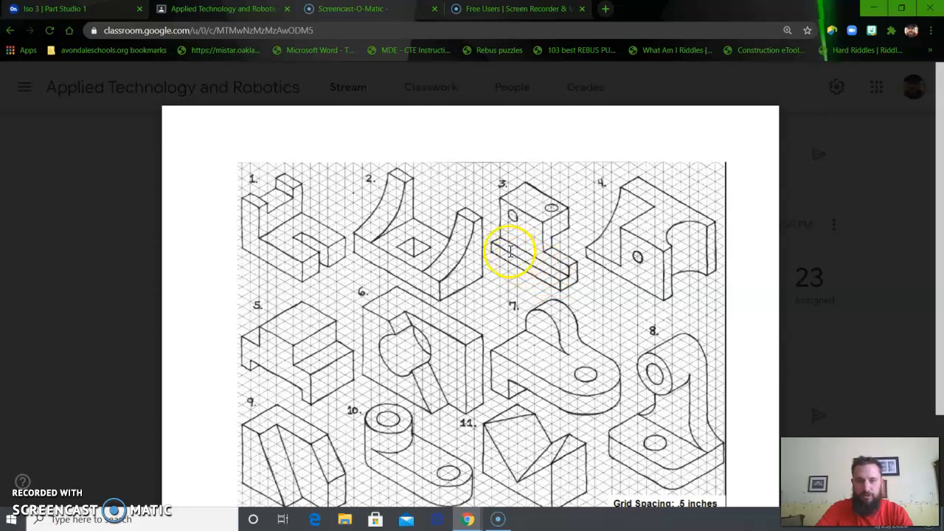
{"action": "left_click", "coordinate": [70, 8]}
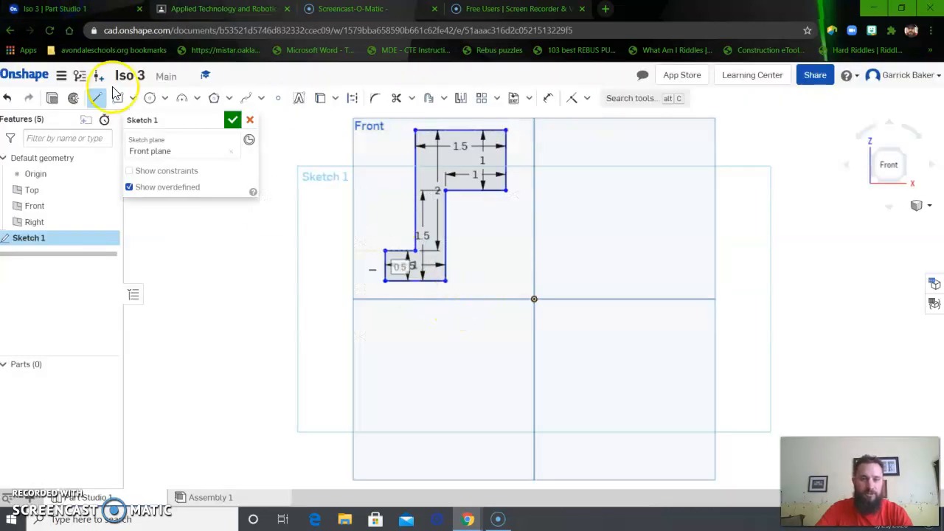
{"action": "left_click", "coordinate": [52, 98]}
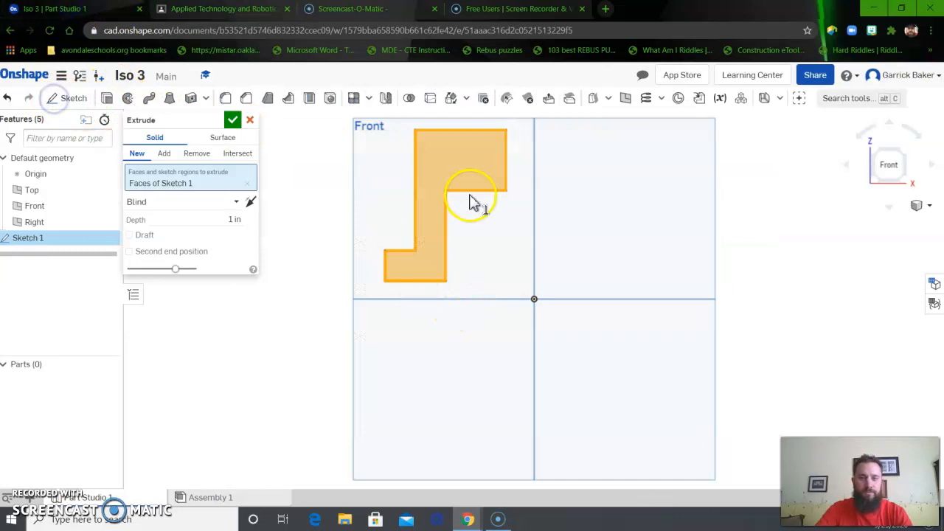
{"action": "left_click", "coordinate": [902, 157]}
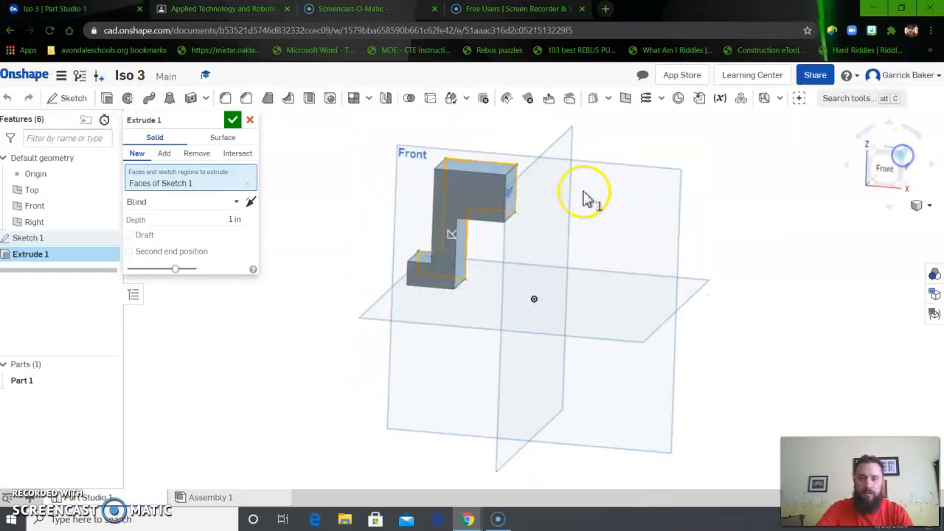
{"action": "left_click", "coordinate": [250, 227]}
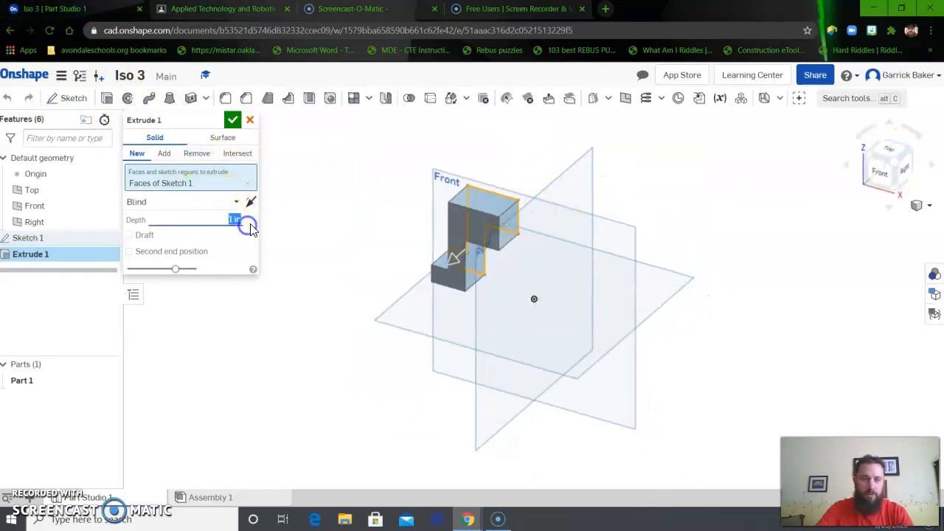
{"action": "type", "text": "4"}
{"action": "key", "text": "Return"}
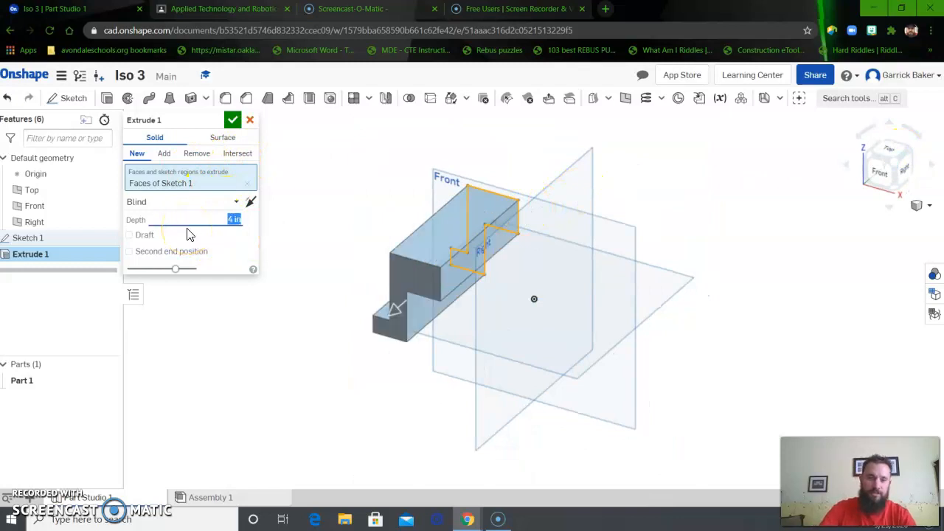
{"action": "left_click", "coordinate": [233, 119]}
- Check object 3 on the ISO Objects sheet and start a sketch on the part's tall side face above the ledge, viewed face-on
{"action": "left_click", "coordinate": [873, 153]}
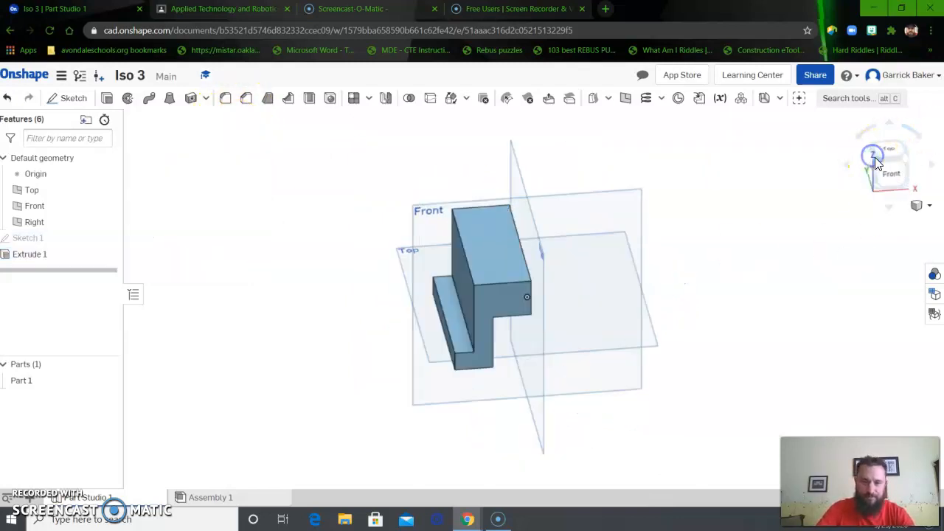
{"action": "right_click_drag", "start_coordinate": [742, 284], "coordinate": [735, 311]}
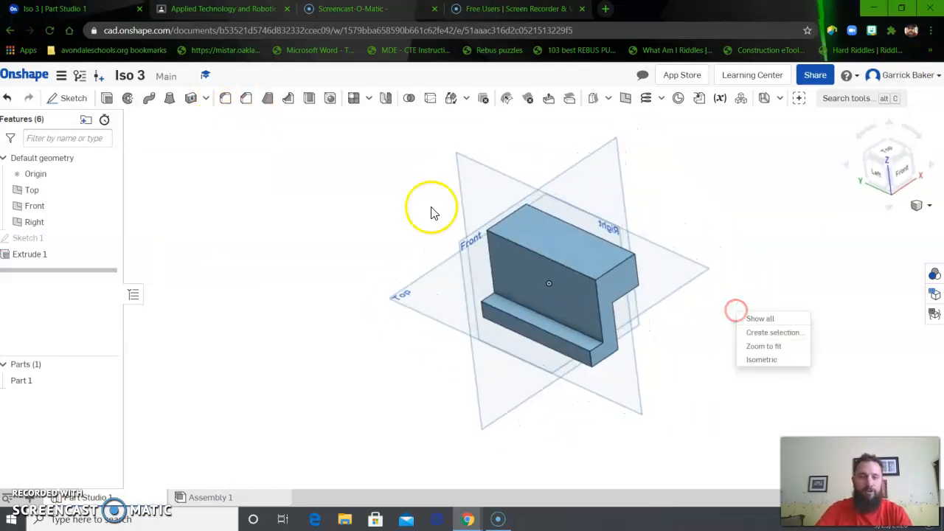
{"action": "left_click", "coordinate": [228, 11]}
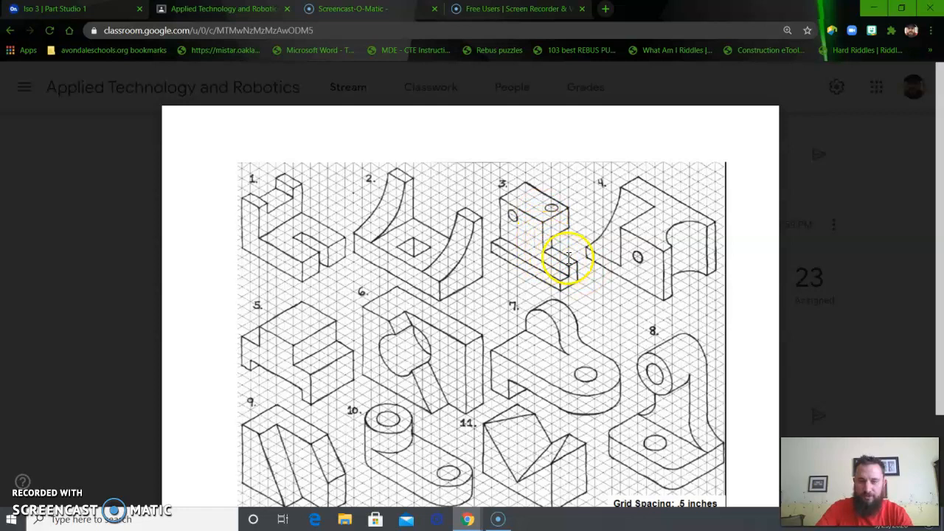
{"action": "left_click", "coordinate": [81, 9]}
{"action": "left_click", "coordinate": [72, 100]}
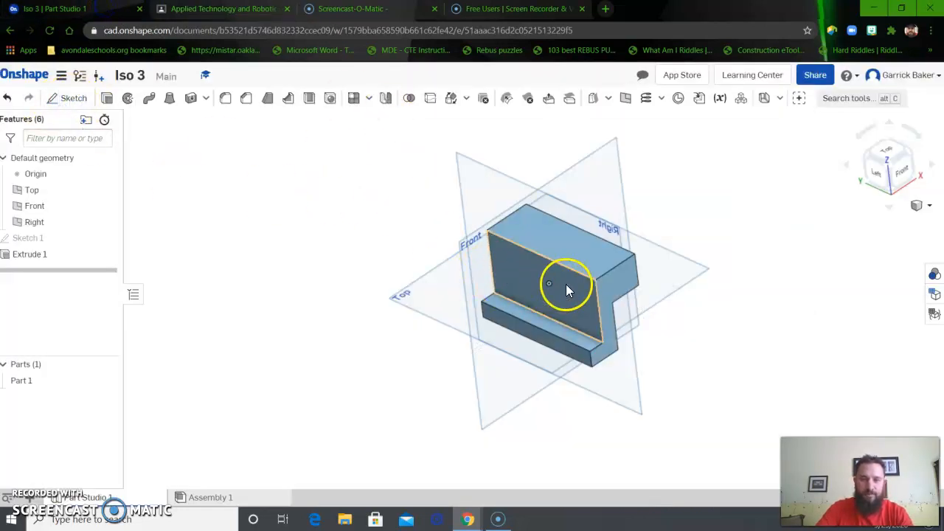
{"action": "left_click", "coordinate": [575, 295]}
{"action": "left_click", "coordinate": [74, 98]}
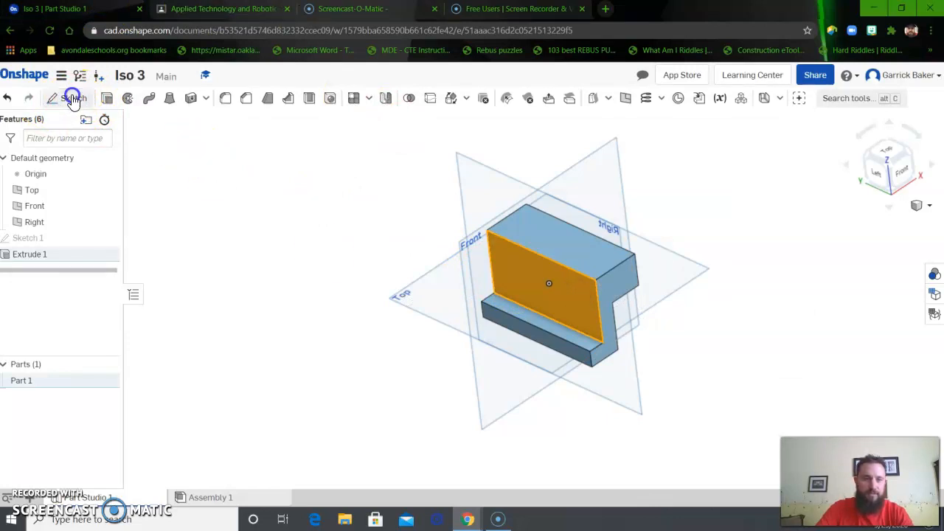
{"action": "left_click", "coordinate": [886, 154]}
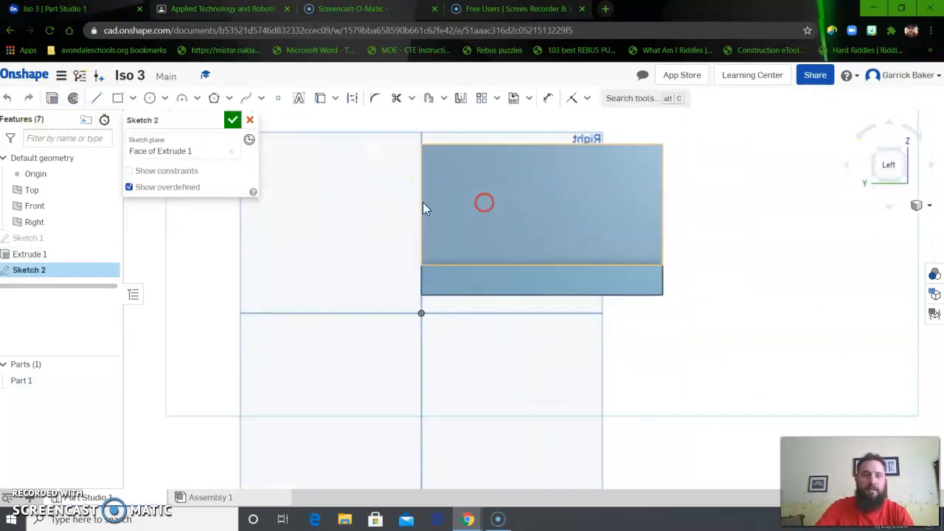
- Sketch a 1.5 by 1.5 in corner rectangle starting at the tall side face's upper corner farthest from the origin
{"action": "left_click", "coordinate": [132, 99]}
{"action": "left_click", "coordinate": [130, 119]}
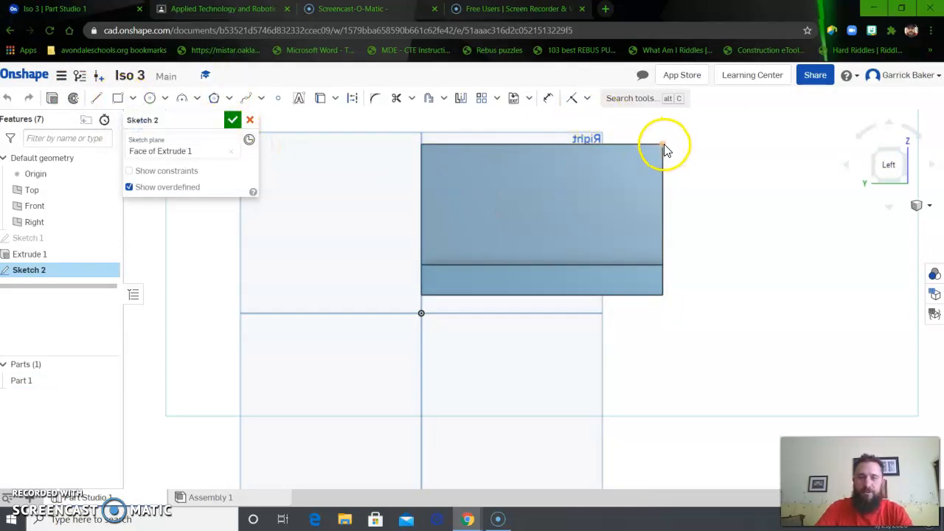
{"action": "left_click", "coordinate": [663, 147]}
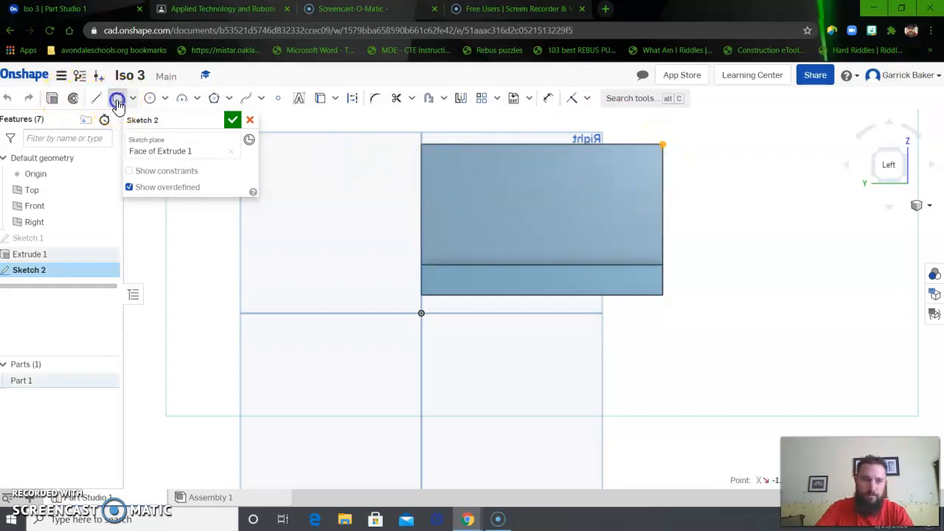
{"action": "left_click", "coordinate": [117, 98]}
{"action": "left_click", "coordinate": [663, 145]}
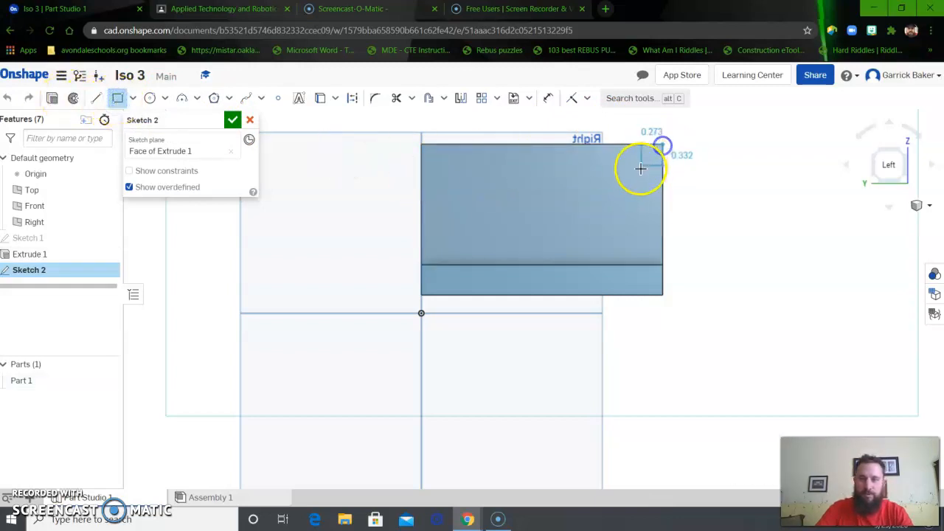
{"action": "left_click", "coordinate": [562, 227]}
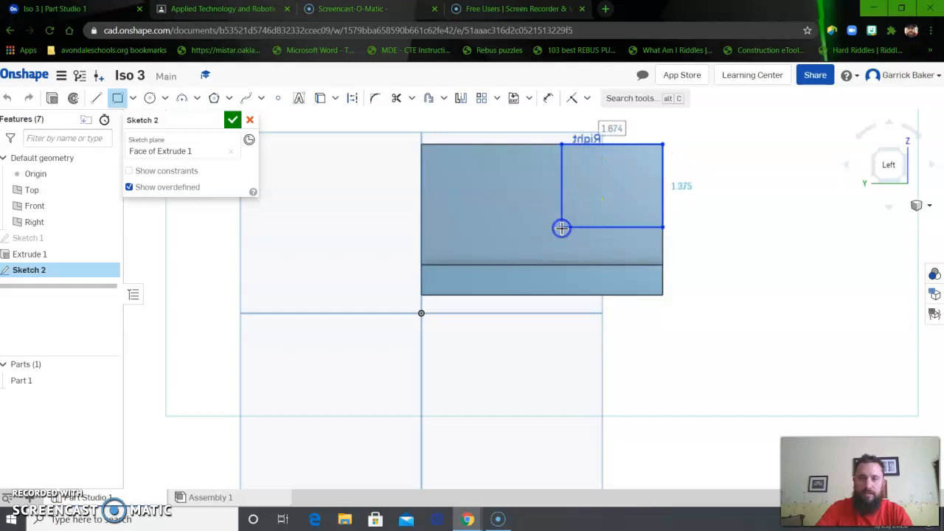
{"action": "type", "text": "1.5"}
{"action": "key", "text": "Tab"}
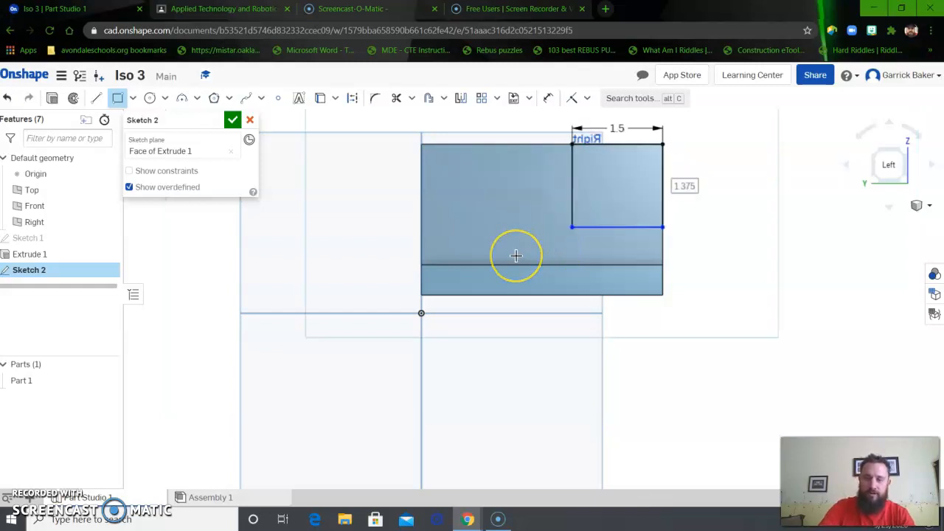
{"action": "type", "text": "1.5"}
{"action": "key", "text": "Return"}
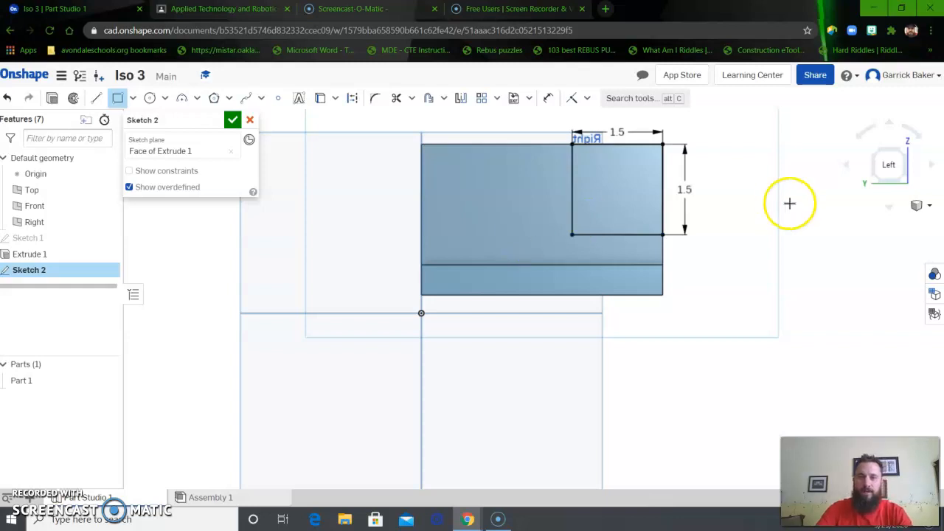
- Cut the square region away through the whole part with an Extrude set to Remove and Through all
{"action": "right_click_drag", "start_coordinate": [775, 179], "coordinate": [752, 201]}
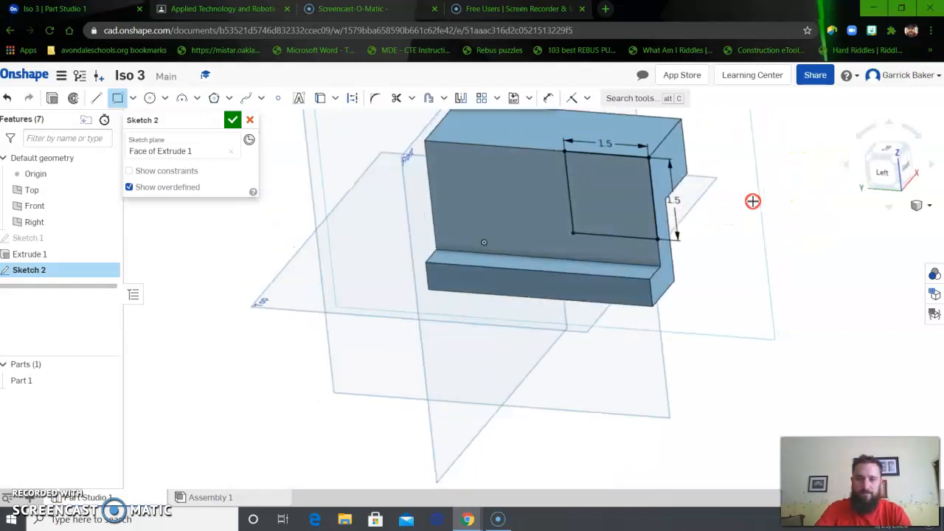
{"action": "right_click", "coordinate": [752, 200]}
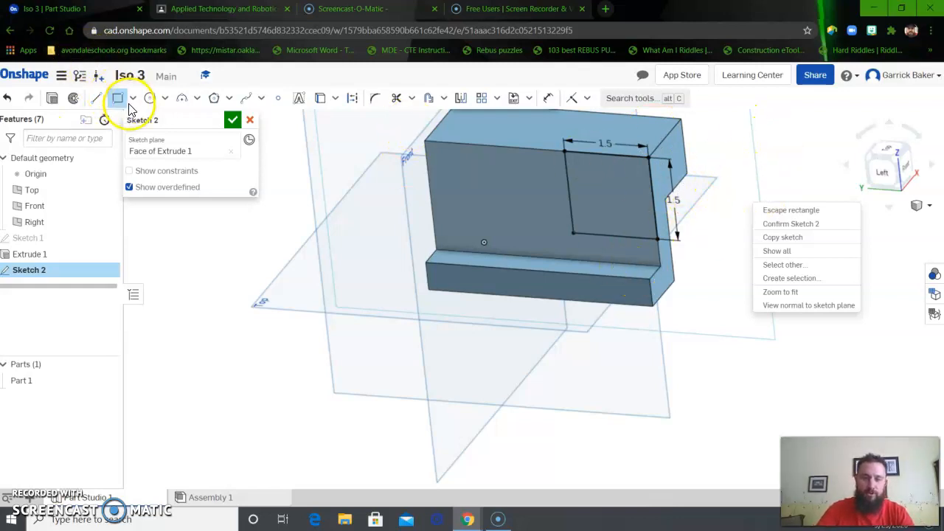
{"action": "left_click", "coordinate": [57, 102]}
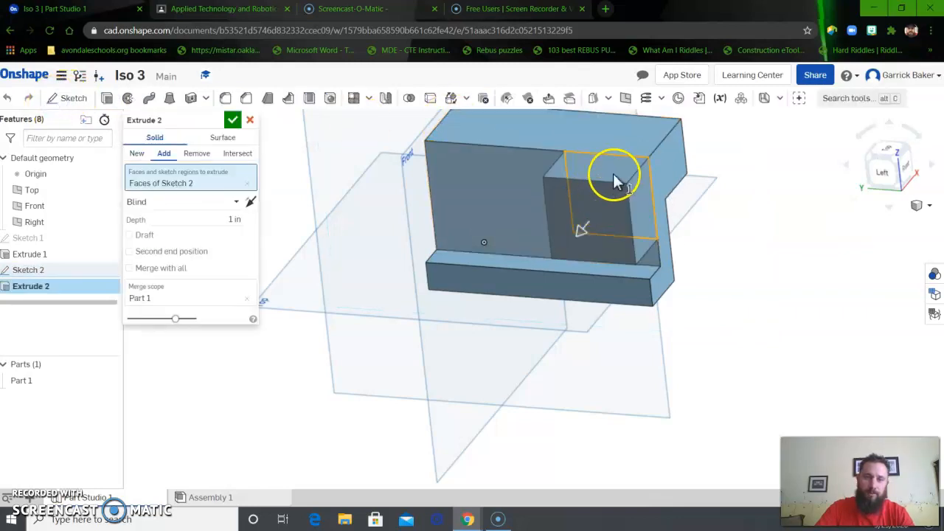
{"action": "left_click", "coordinate": [194, 154]}
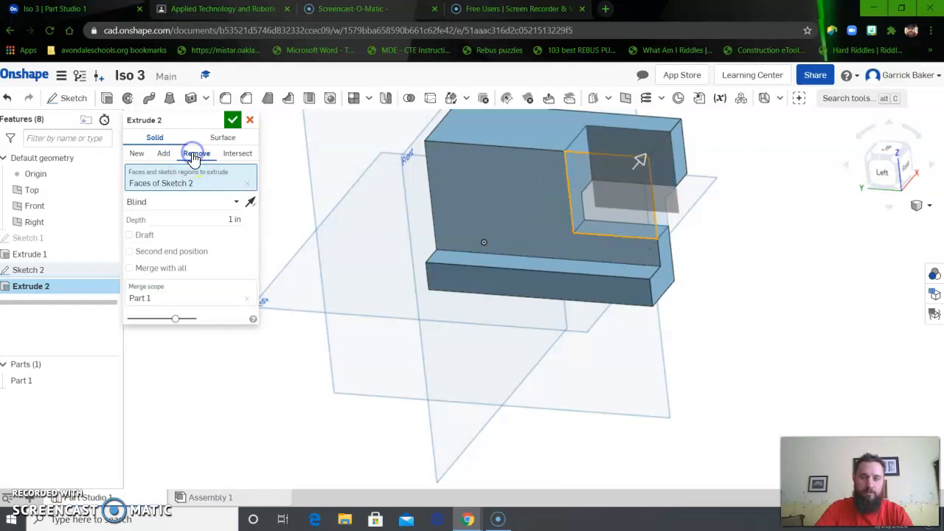
{"action": "left_click", "coordinate": [235, 204]}
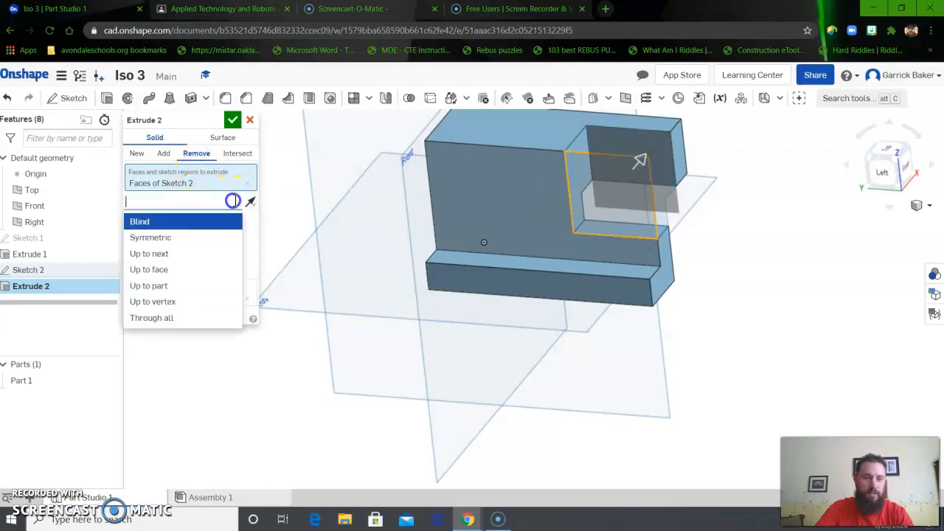
{"action": "left_click", "coordinate": [202, 317]}
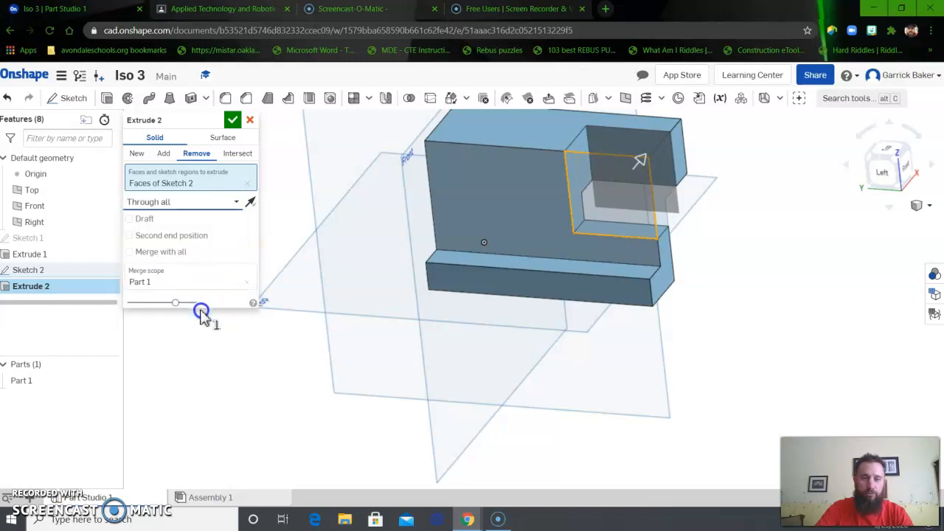
{"action": "left_click", "coordinate": [232, 120]}
- Check object 3's side hole on the ISO Objects sheet and start a sketch on the tall side face, viewed face-on
{"action": "left_click", "coordinate": [895, 161]}
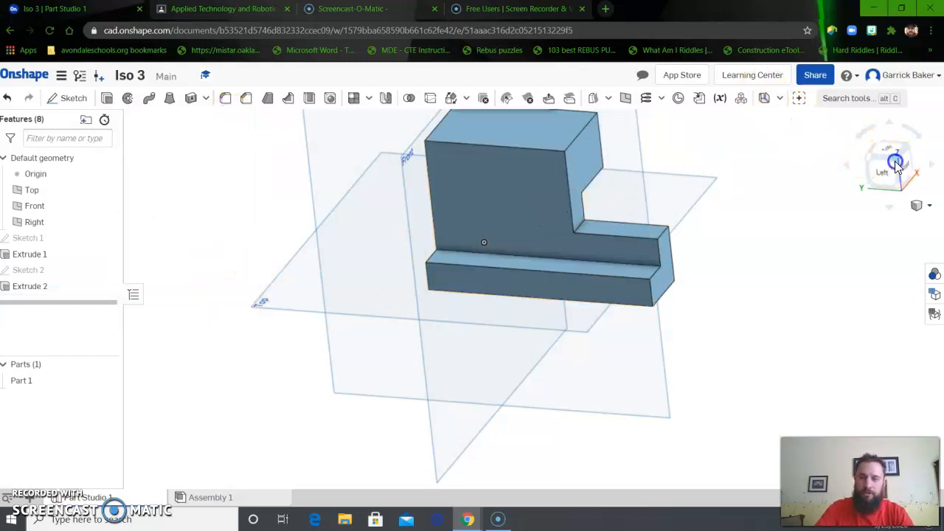
{"action": "right_click_drag", "start_coordinate": [632, 274], "coordinate": [679, 313]}
{"action": "right_click", "coordinate": [680, 312]}
{"action": "left_click", "coordinate": [221, 9]}
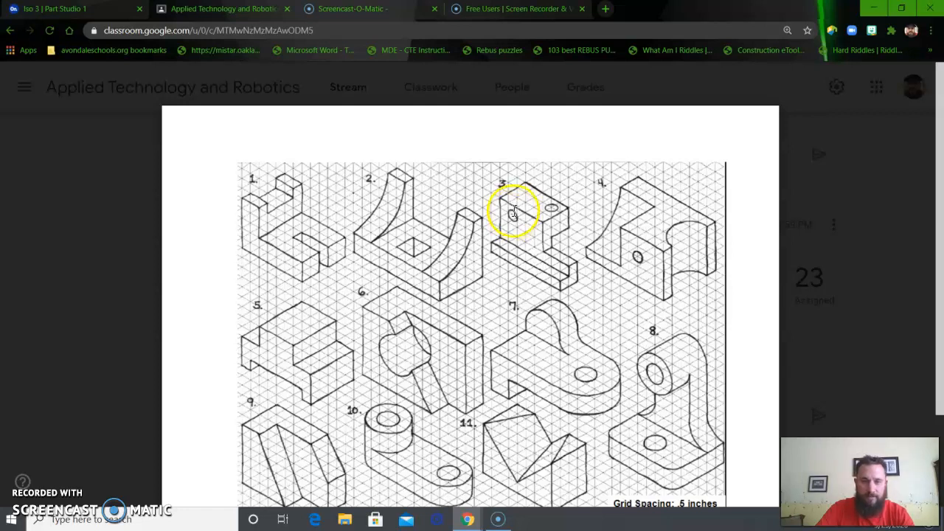
{"action": "left_click", "coordinate": [88, 8]}
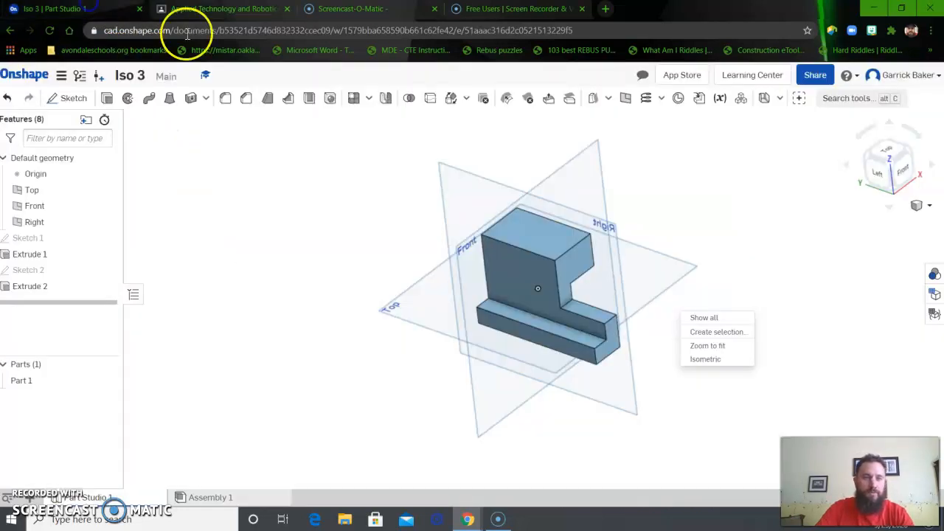
{"action": "left_click", "coordinate": [68, 98]}
{"action": "left_click", "coordinate": [70, 98]}
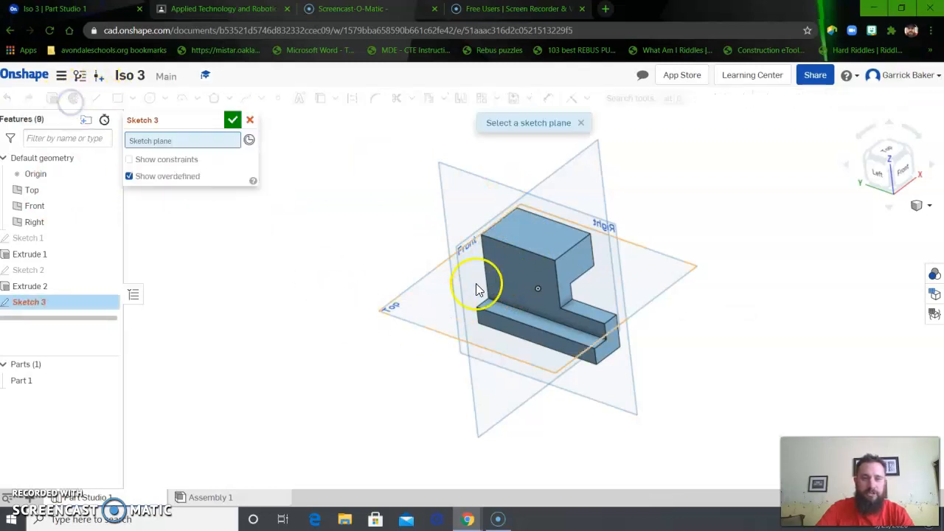
{"action": "left_click", "coordinate": [522, 269]}
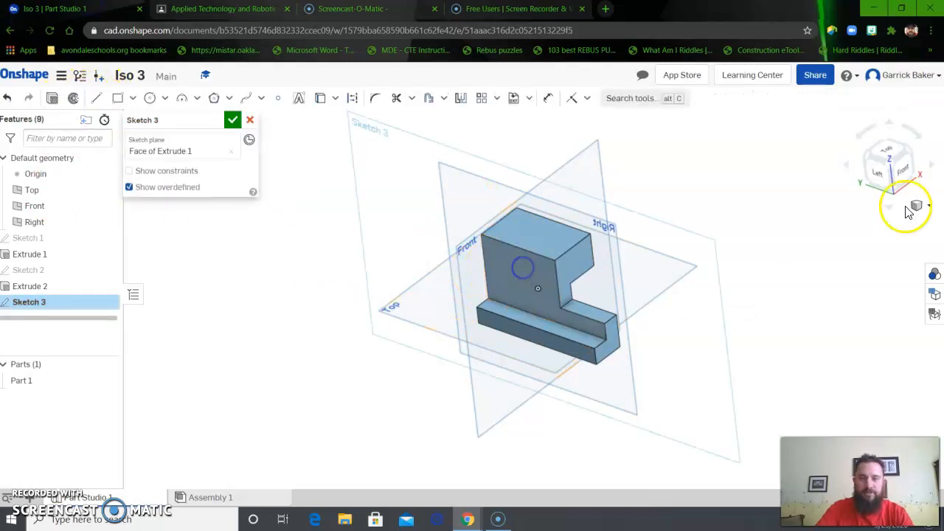
{"action": "left_click", "coordinate": [881, 175]}
- Draw a 0.5 in diameter center point circle near the side face's upper corner above the origin
{"action": "left_click", "coordinate": [166, 99]}
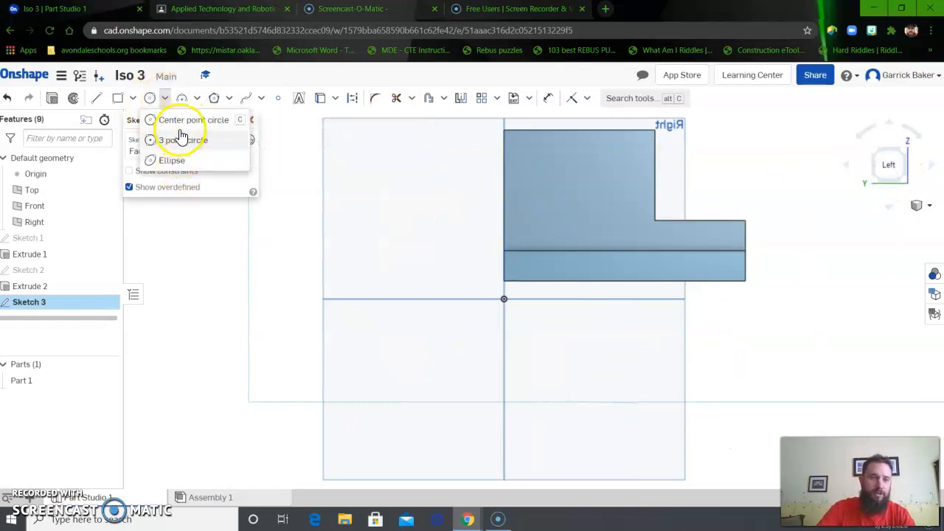
{"action": "left_click", "coordinate": [177, 119]}
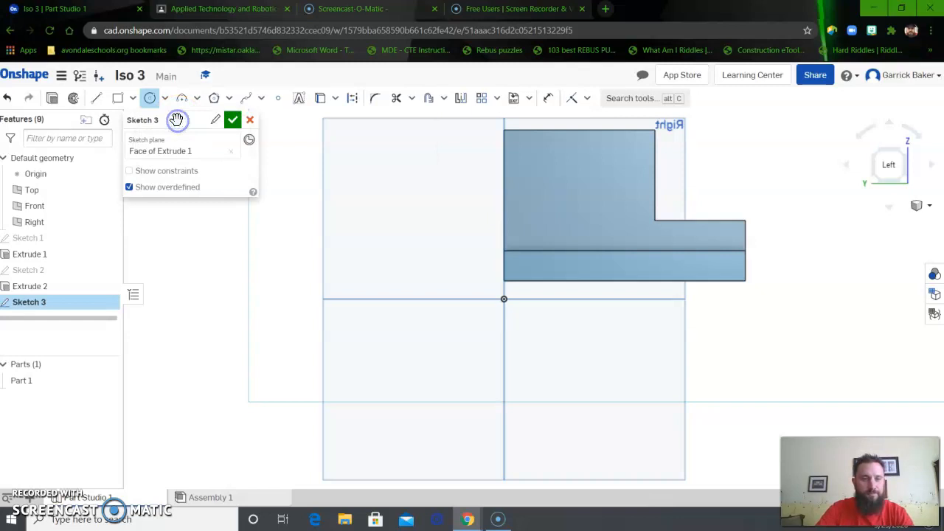
{"action": "left_click", "coordinate": [164, 99]}
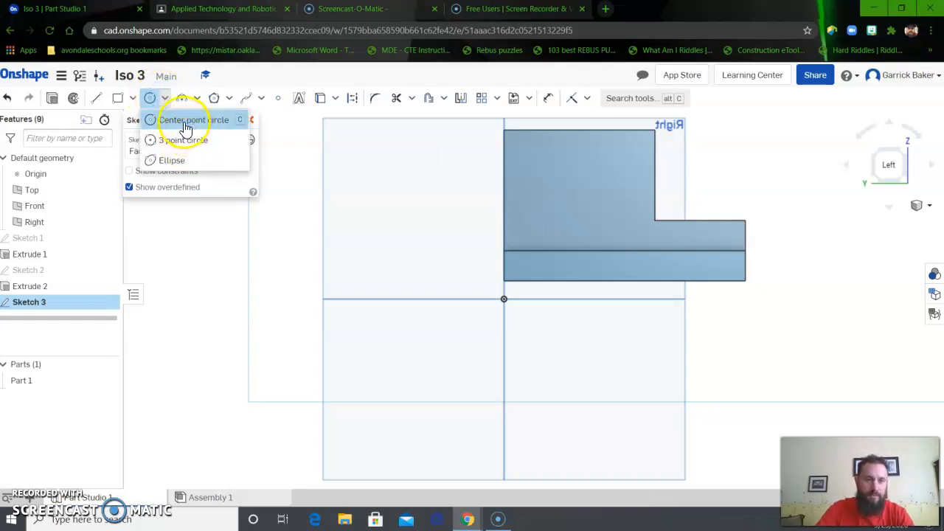
{"action": "left_click", "coordinate": [186, 121]}
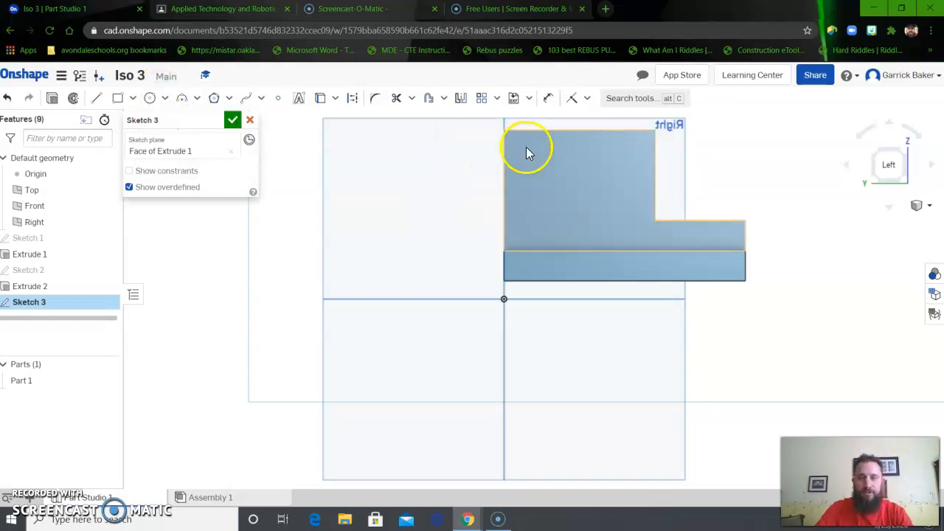
{"action": "left_click", "coordinate": [150, 98]}
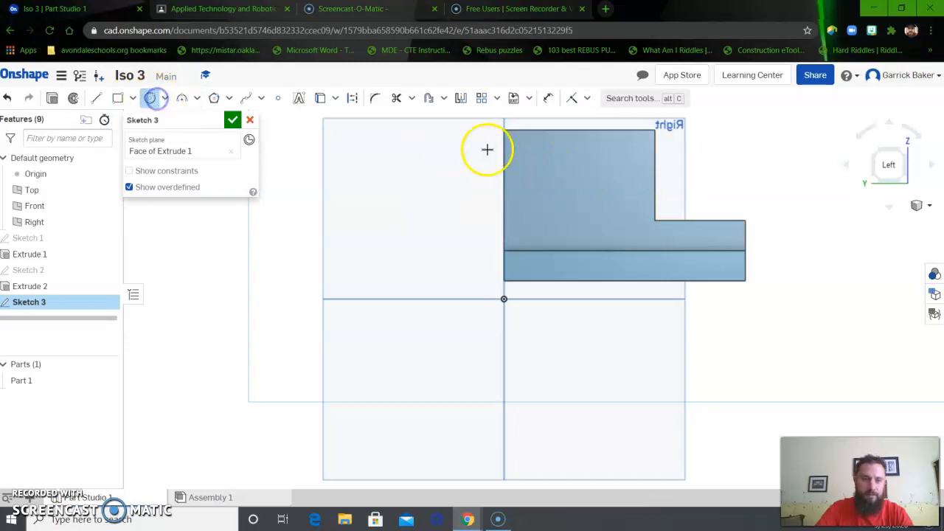
{"action": "left_click", "coordinate": [559, 154]}
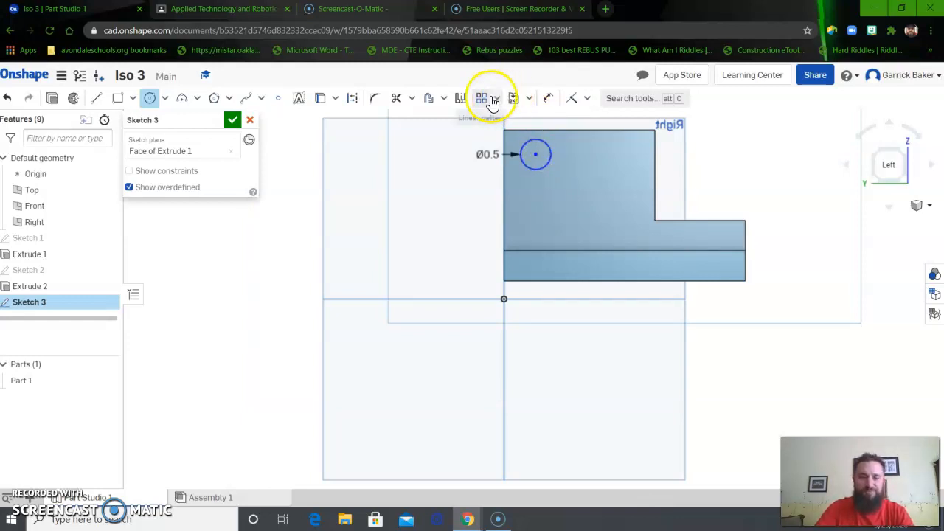
- Check the hole's position on the ISO Objects sheet and dimension the circle's center 0.5 in below the face's top edge
{"action": "left_click", "coordinate": [224, 8]}
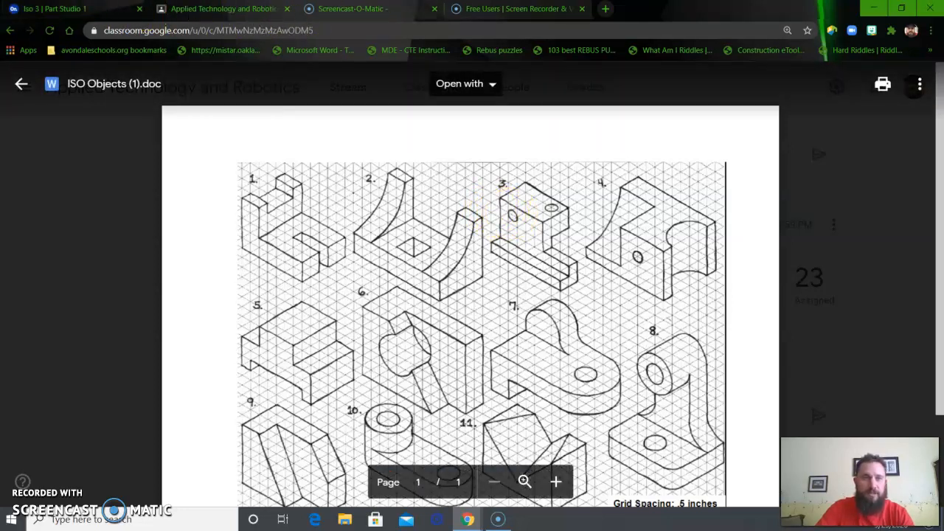
{"action": "left_click", "coordinate": [82, 8]}
{"action": "left_click", "coordinate": [548, 99]}
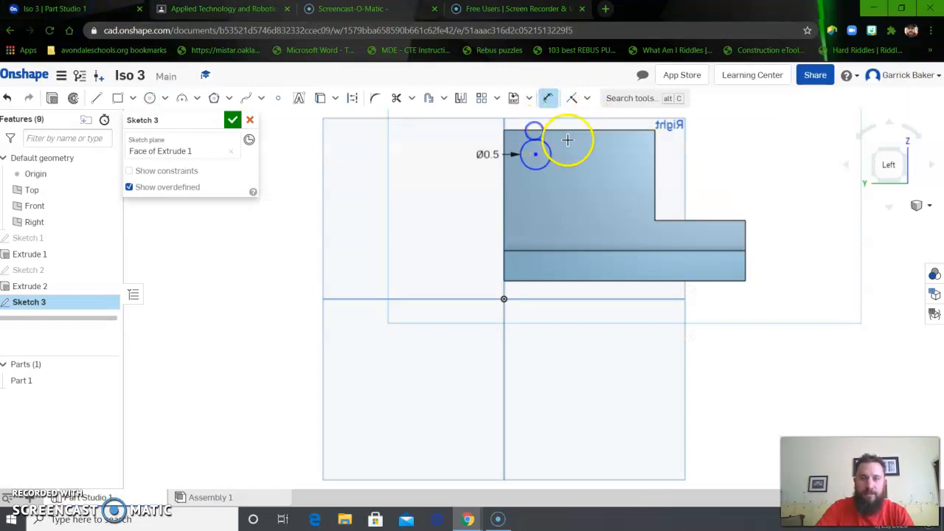
{"action": "left_click", "coordinate": [536, 153]}
{"action": "left_click", "coordinate": [425, 140]}
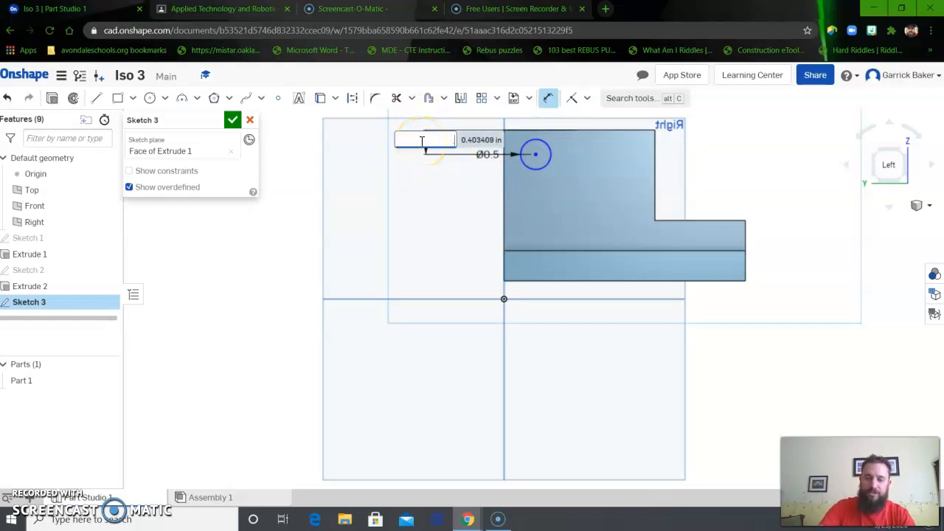
{"action": "type", "text": ".5"}
{"action": "key", "text": "Return"}
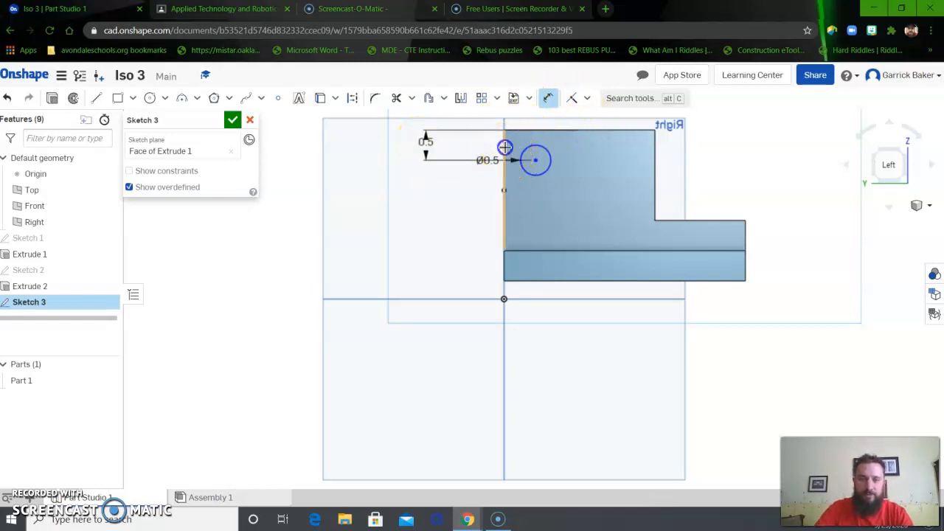
- Dimension the circle's center 0.75 in from the face's vertical edge above the origin
{"action": "left_click", "coordinate": [535, 161]}
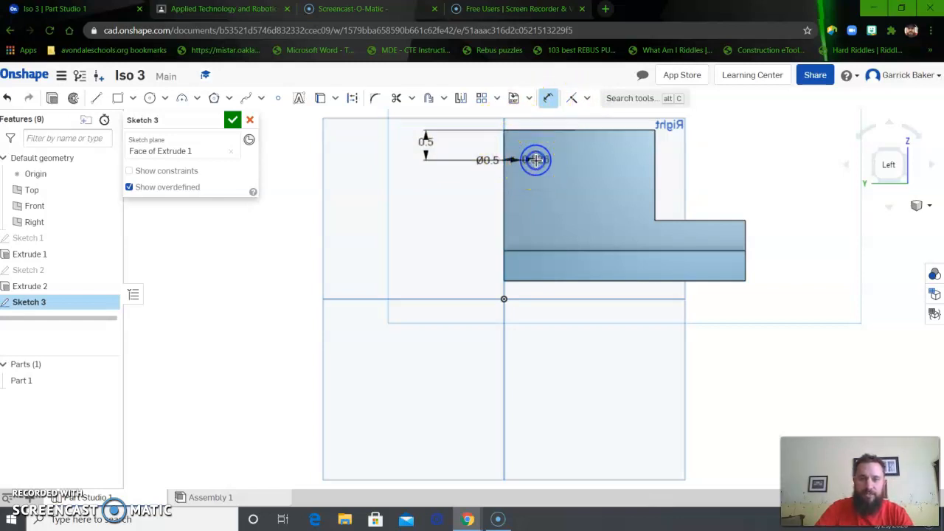
{"action": "left_click", "coordinate": [458, 197]}
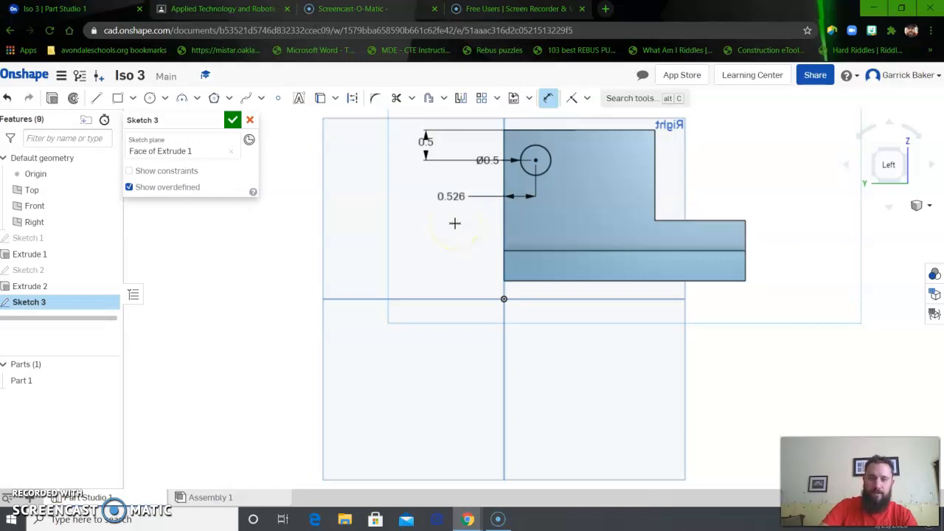
{"action": "type", "text": "0.75"}
{"action": "key", "text": "Return"}
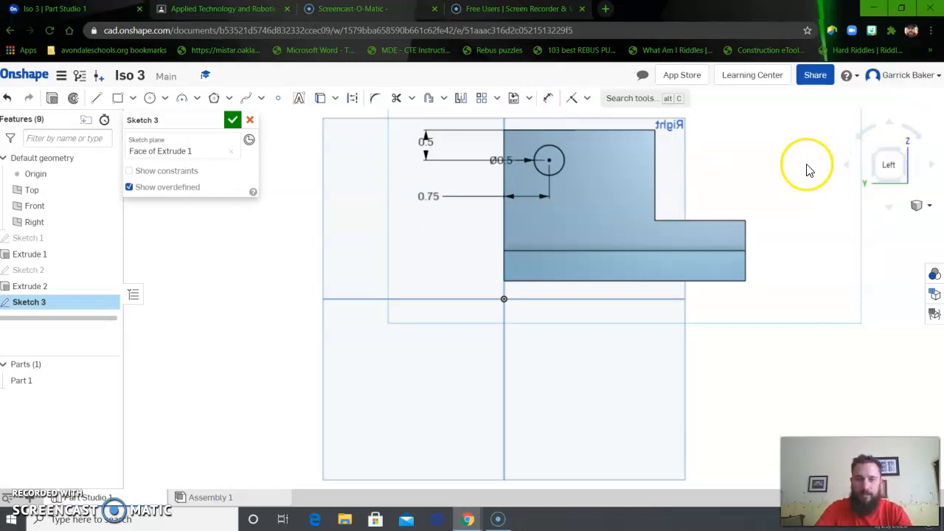
- Cut the circle as a hole through the whole part with an Extrude set to Remove and Through all
{"action": "right_click_drag", "start_coordinate": [822, 168], "coordinate": [731, 227]}
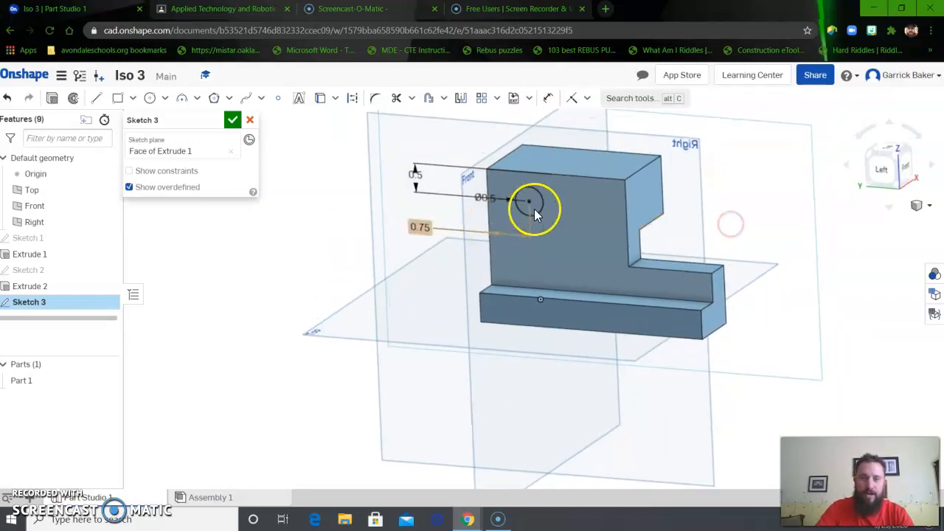
{"action": "left_click", "coordinate": [56, 101]}
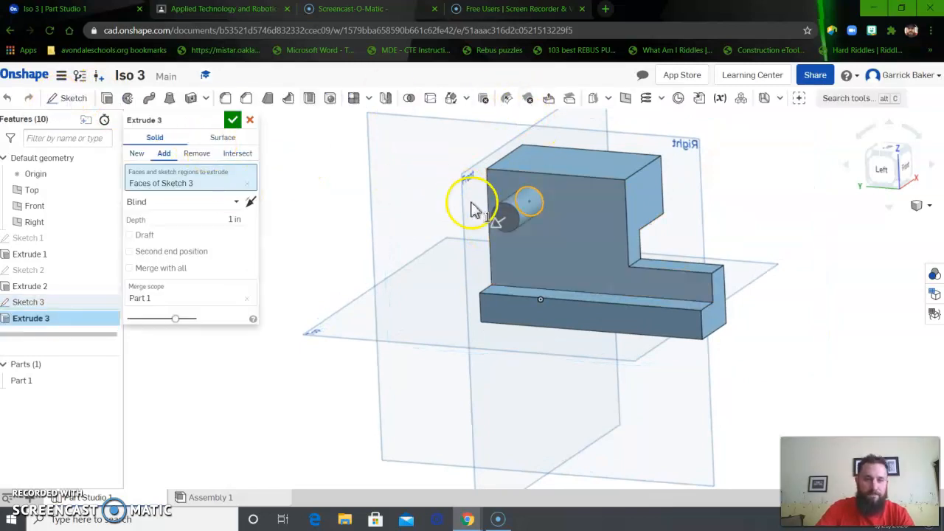
{"action": "left_click", "coordinate": [195, 154]}
{"action": "left_click", "coordinate": [207, 207]}
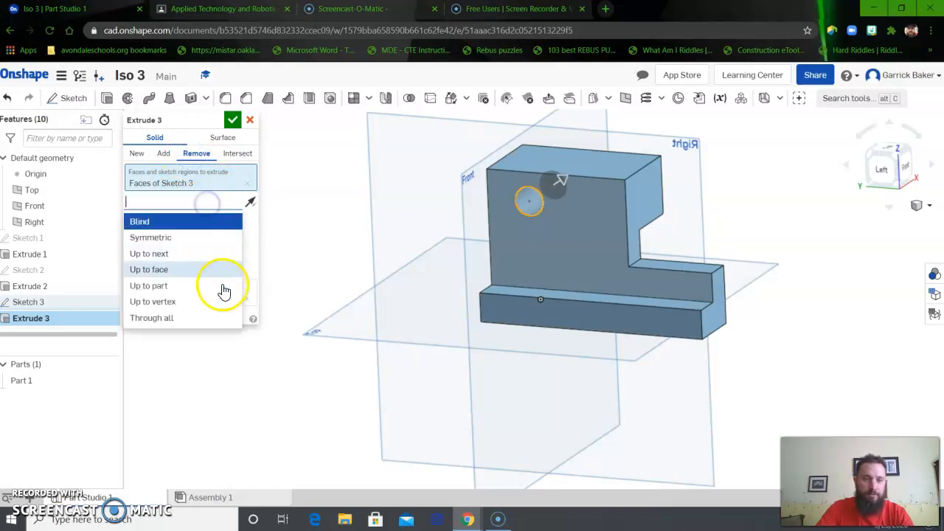
{"action": "left_click", "coordinate": [212, 319]}
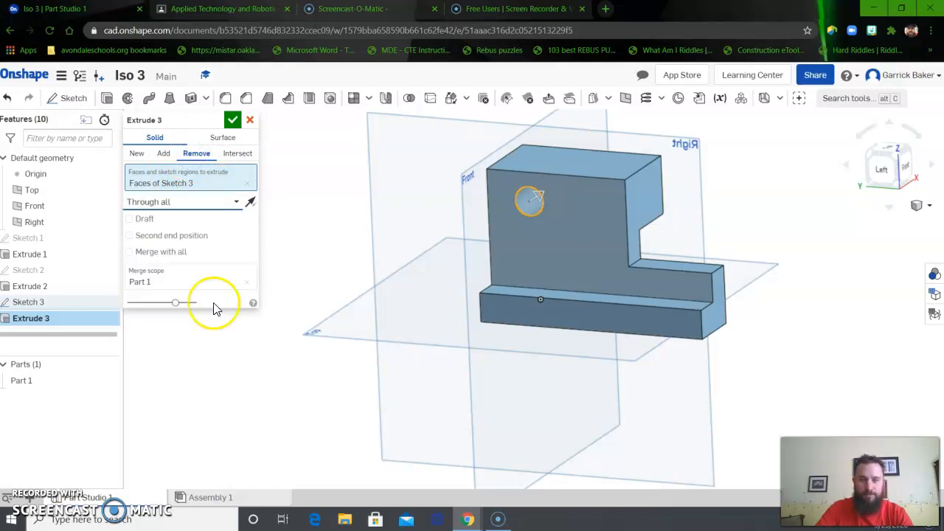
{"action": "left_click", "coordinate": [233, 120]}
{"action": "right_click_drag", "start_coordinate": [644, 236], "coordinate": [606, 324]}
{"action": "right_click", "coordinate": [643, 263]}
{"action": "left_click", "coordinate": [611, 309]}
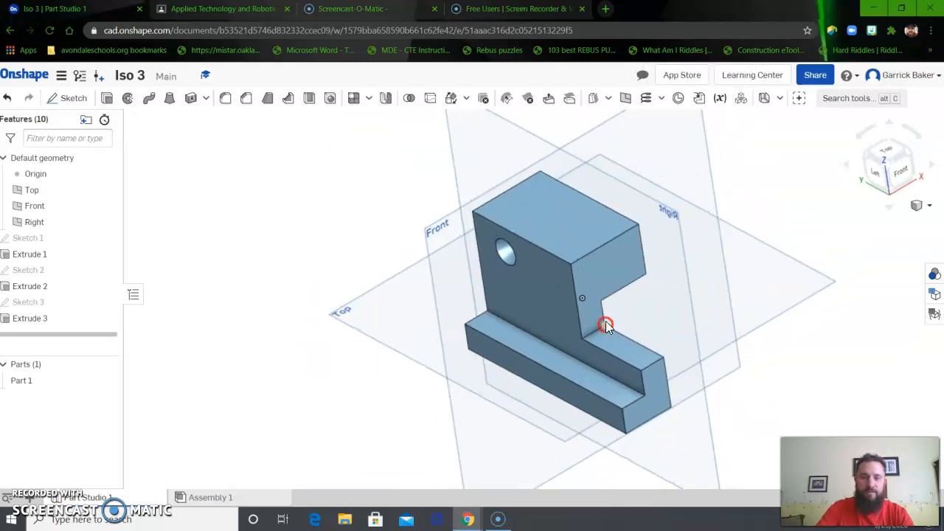
- Check the top hole on the ISO Objects sheet and sketch a 0.5 in diameter center point circle near the front of the part's uppermost face
{"action": "left_click", "coordinate": [587, 229]}
{"action": "left_click", "coordinate": [232, 10]}
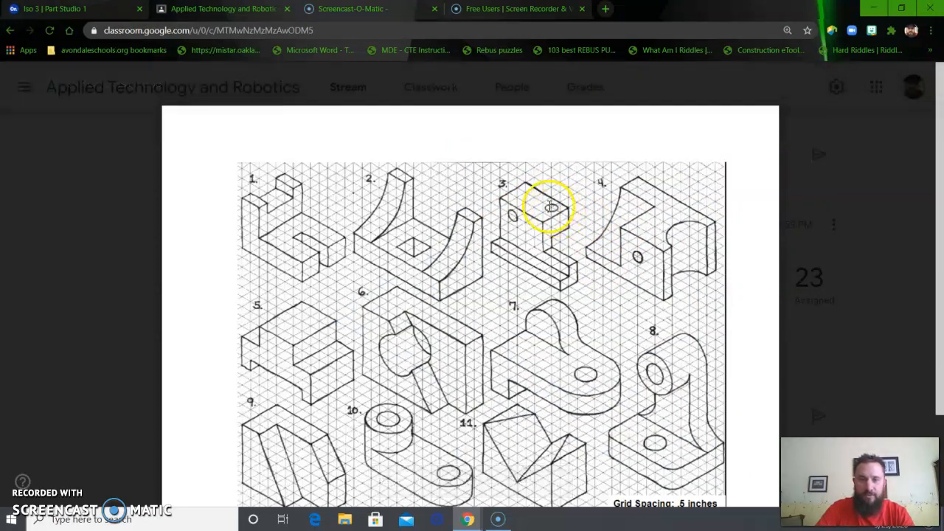
{"action": "left_click", "coordinate": [63, 9]}
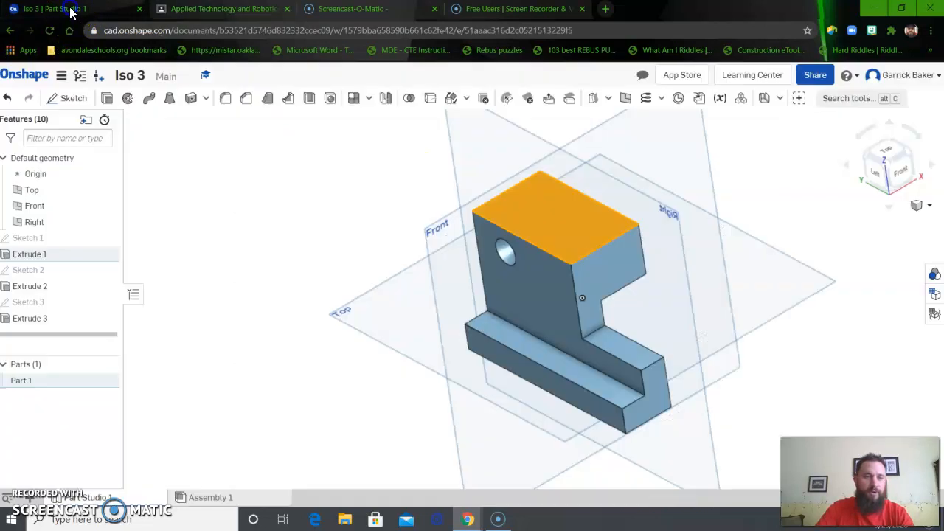
{"action": "left_click", "coordinate": [71, 98]}
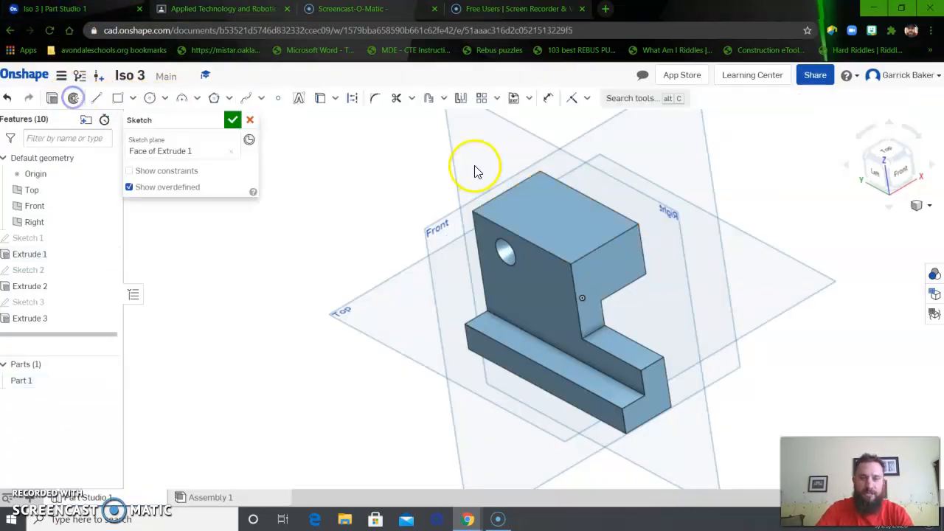
{"action": "left_click", "coordinate": [893, 149]}
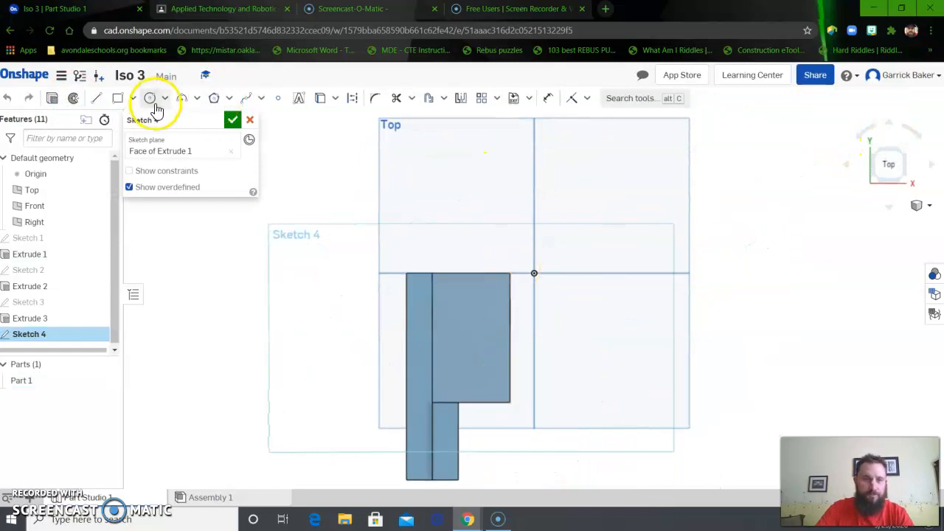
{"action": "left_click", "coordinate": [149, 99]}
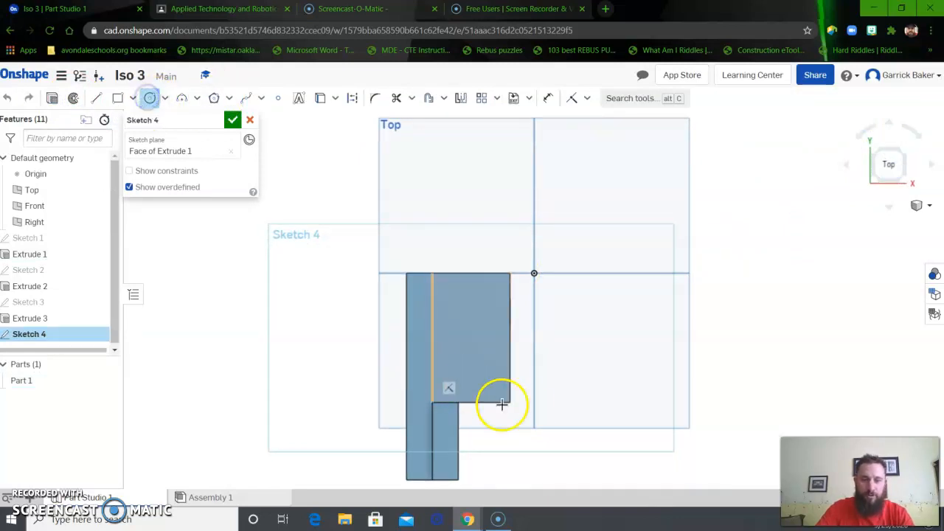
{"action": "left_click", "coordinate": [494, 365]}
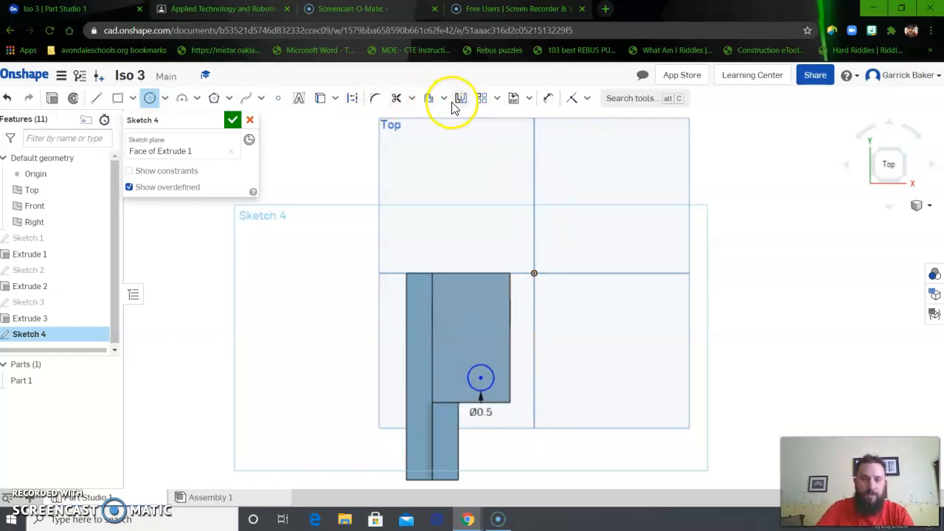
- Dimension the circle's center 0.5 in from the top face's long edge nearest the origin and 0.5 in from its front edge
{"action": "left_click", "coordinate": [548, 98]}
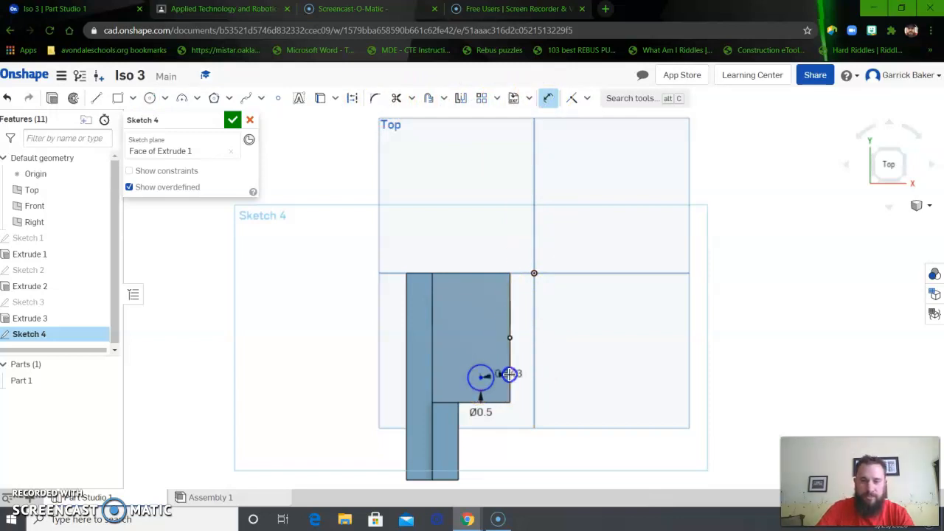
{"action": "left_click", "coordinate": [509, 467]}
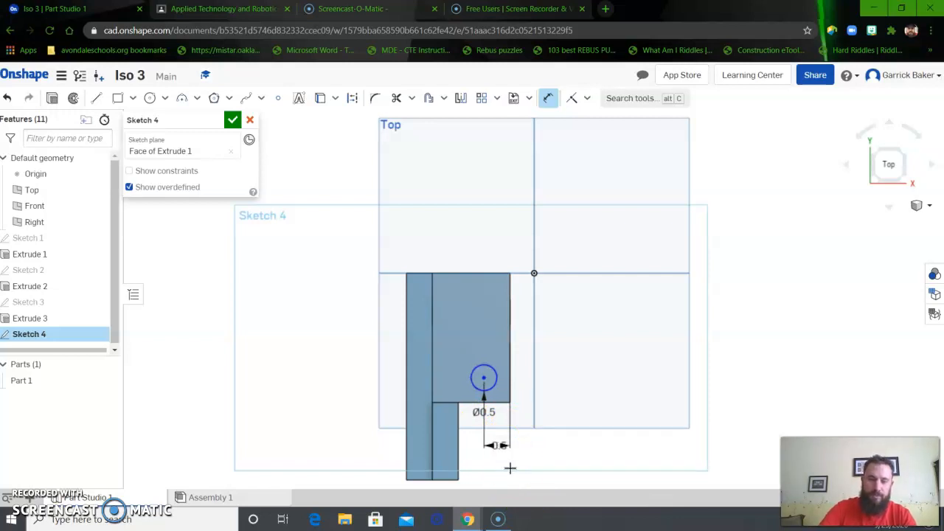
{"action": "left_click", "coordinate": [484, 378]}
{"action": "left_click", "coordinate": [493, 403]}
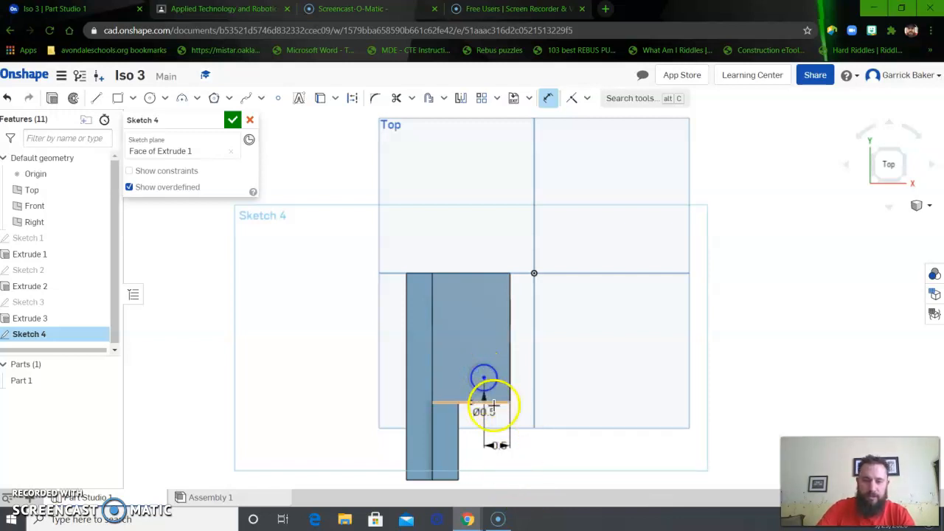
{"action": "left_click", "coordinate": [554, 390]}
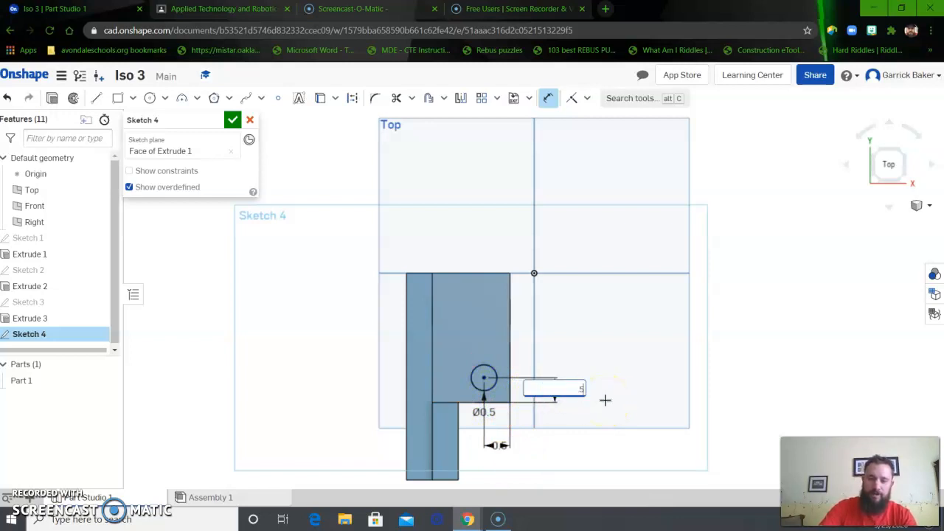
{"action": "type", "text": "0.5"}
{"action": "key", "text": "Return"}
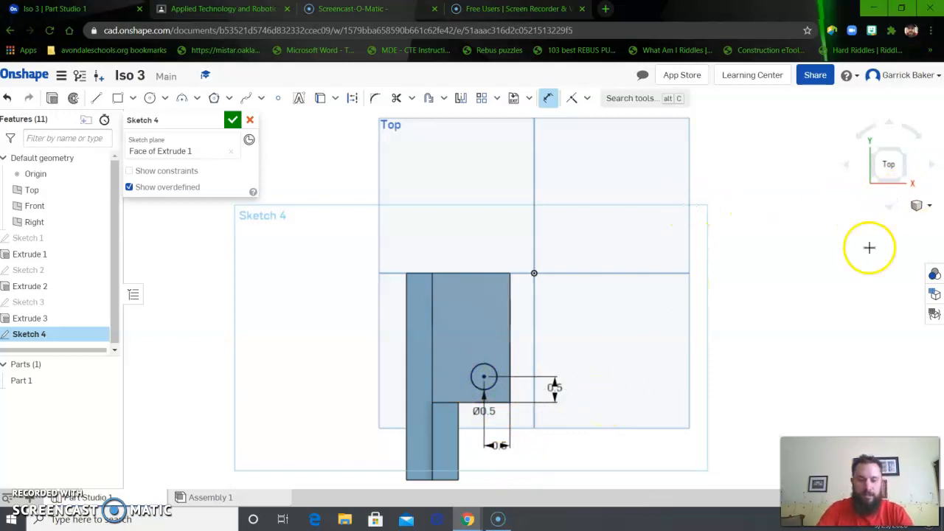
- Cut the top face's circle as a hole down through the part with an Extrude set to Remove and Through all
{"action": "right_click_drag", "start_coordinate": [753, 334], "coordinate": [754, 290]}
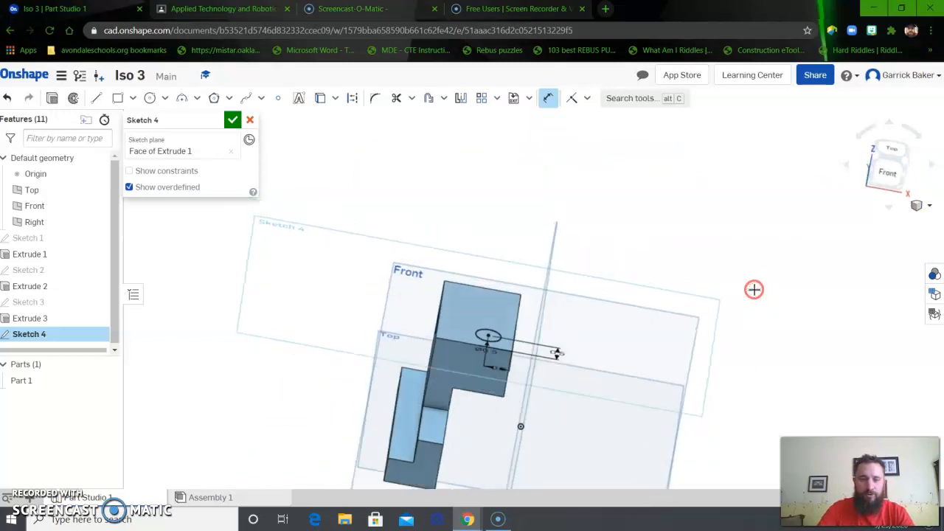
{"action": "left_click", "coordinate": [56, 102]}
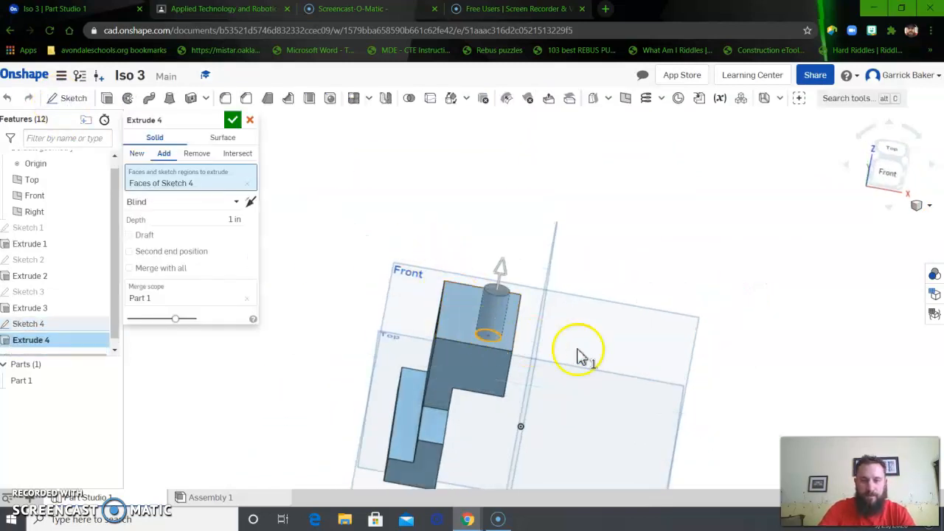
{"action": "left_click", "coordinate": [197, 156]}
{"action": "left_click", "coordinate": [207, 203]}
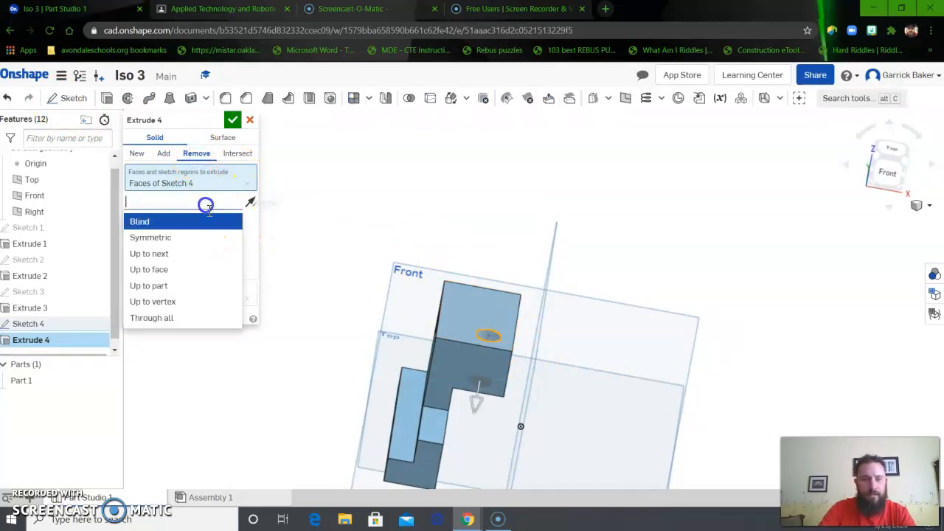
{"action": "left_click", "coordinate": [187, 316]}
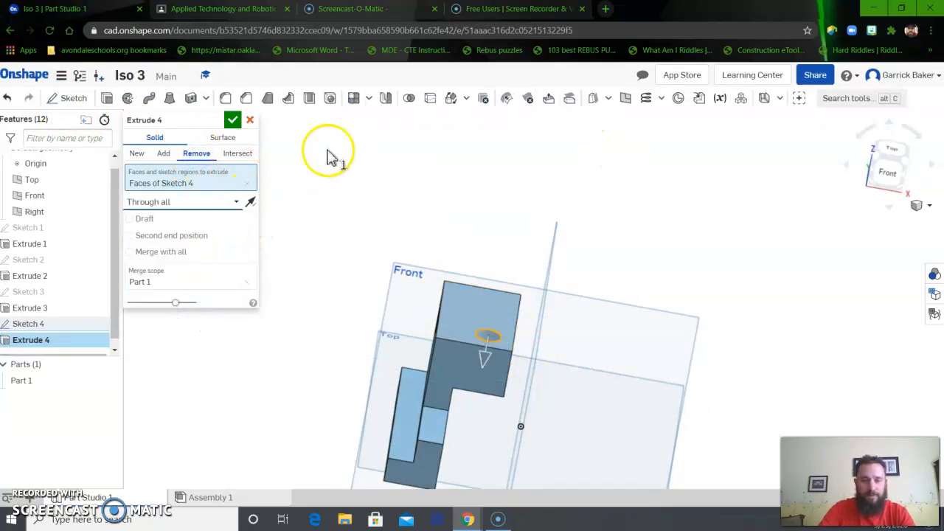
{"action": "left_click", "coordinate": [232, 119]}
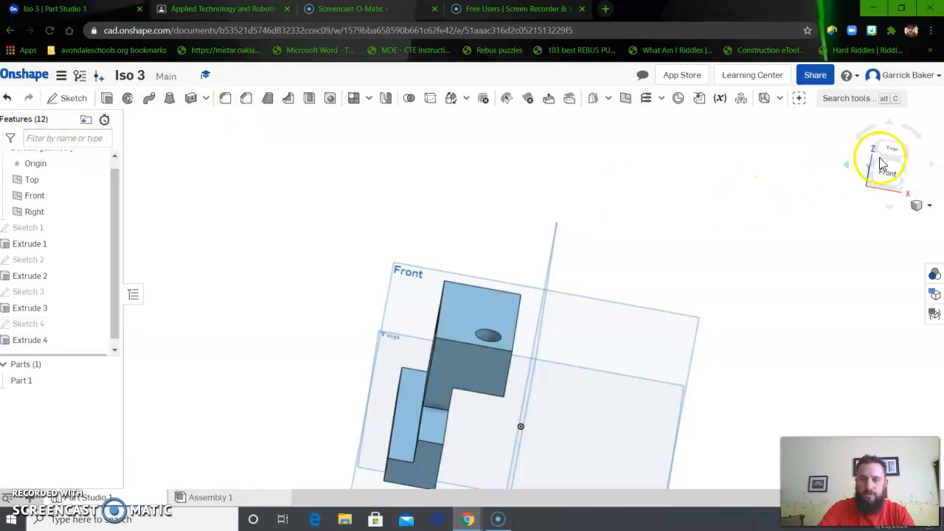
- Compare the part's overall shape and both holes with object 3 on the ISO Objects sheet from a matching isometric angle
{"action": "mouse_move", "coordinate": [530, 294]}
{"action": "right_mouse_down"}
{"action": "mouse_move", "coordinate": [521, 356]}
{"action": "mouse_move", "coordinate": [524, 291]}
{"action": "right_mouse_up"}
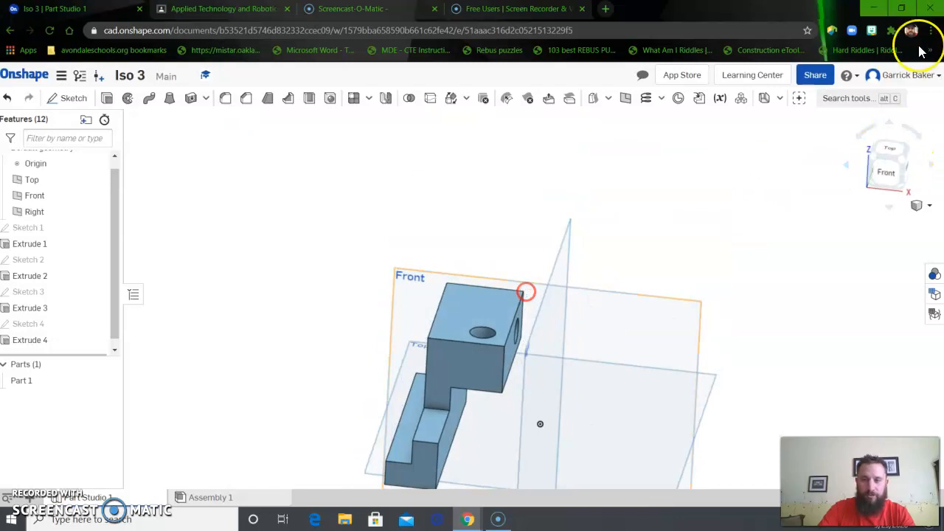
{"action": "left_click", "coordinate": [880, 158]}
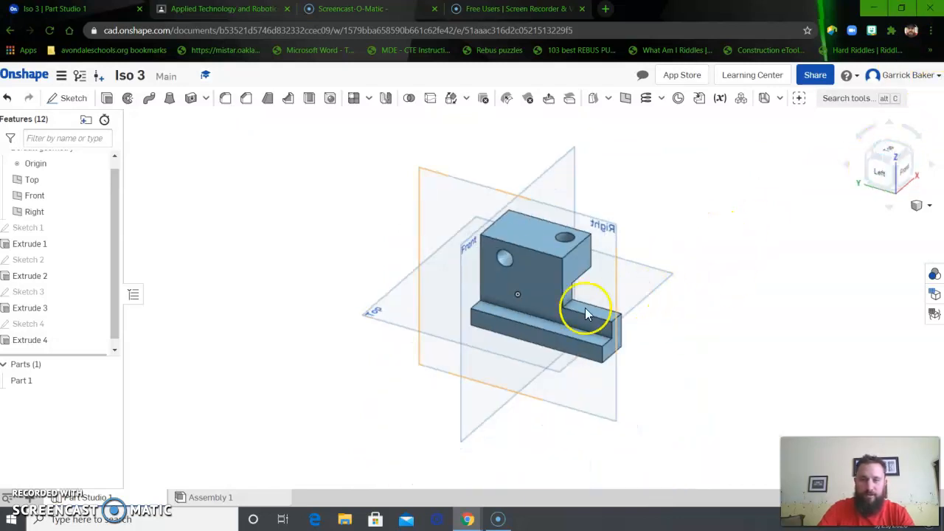
{"action": "left_click", "coordinate": [229, 10]}
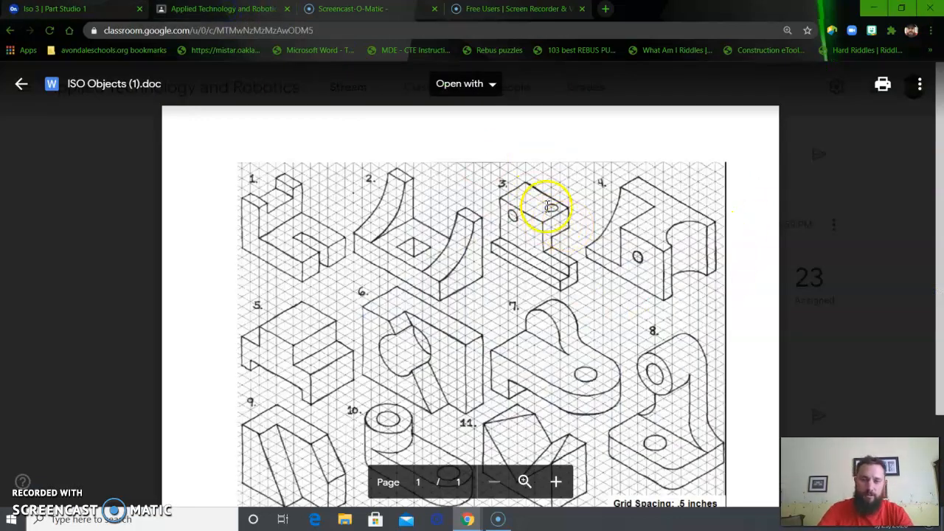
{"action": "left_click", "coordinate": [92, 15]}
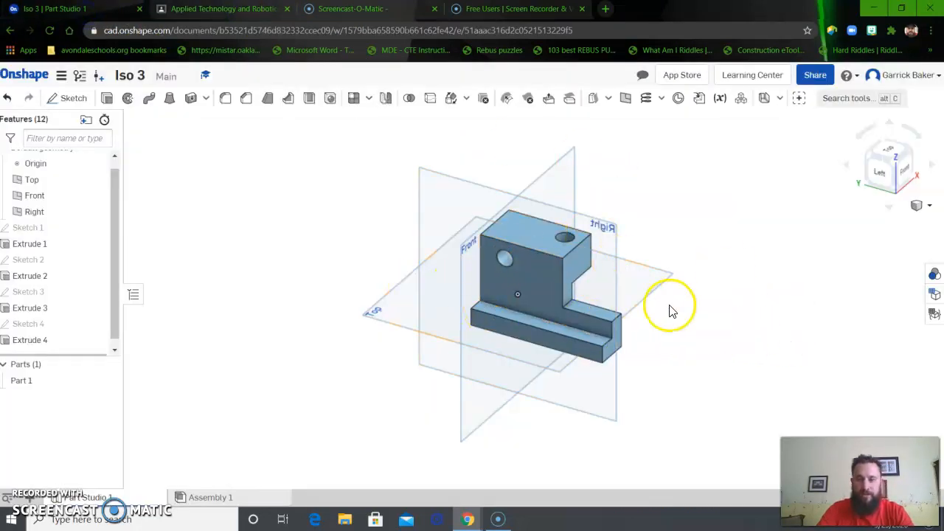
{"action": "right_click_drag", "start_coordinate": [691, 345], "coordinate": [678, 347]}
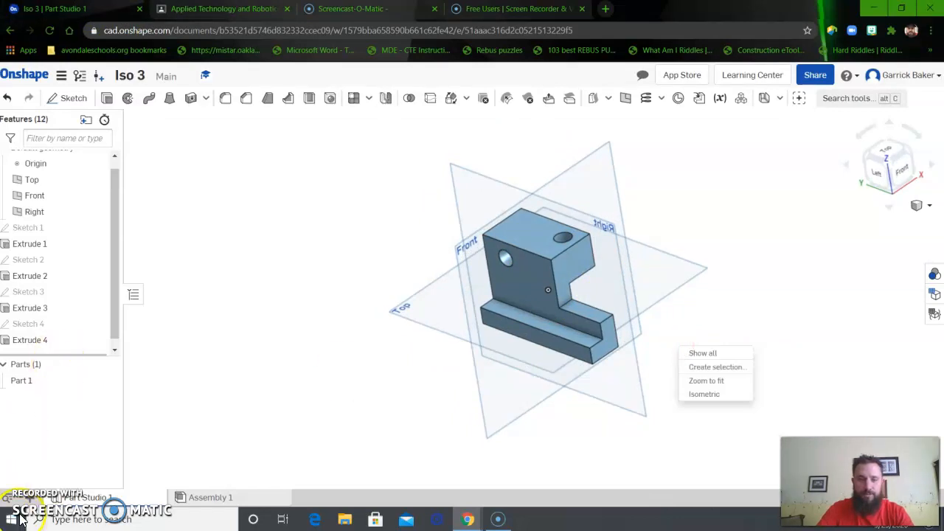